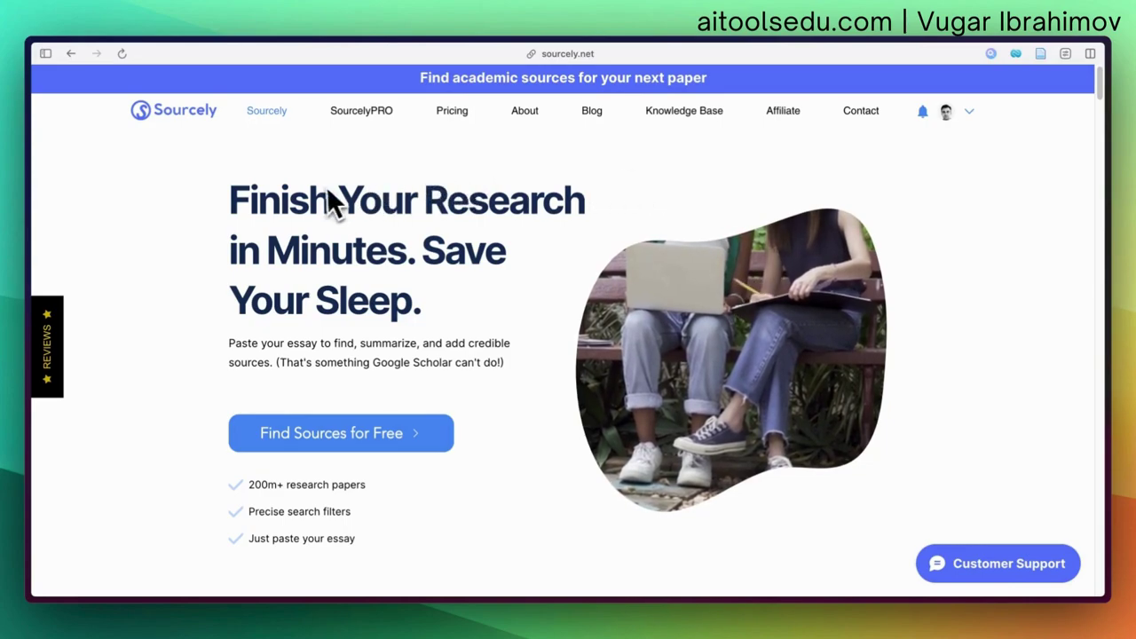
- Go to the SourcelyPRO search page, with 1600–2023 publications and 10 minimum citations
scroll(395, 208, up, 1)
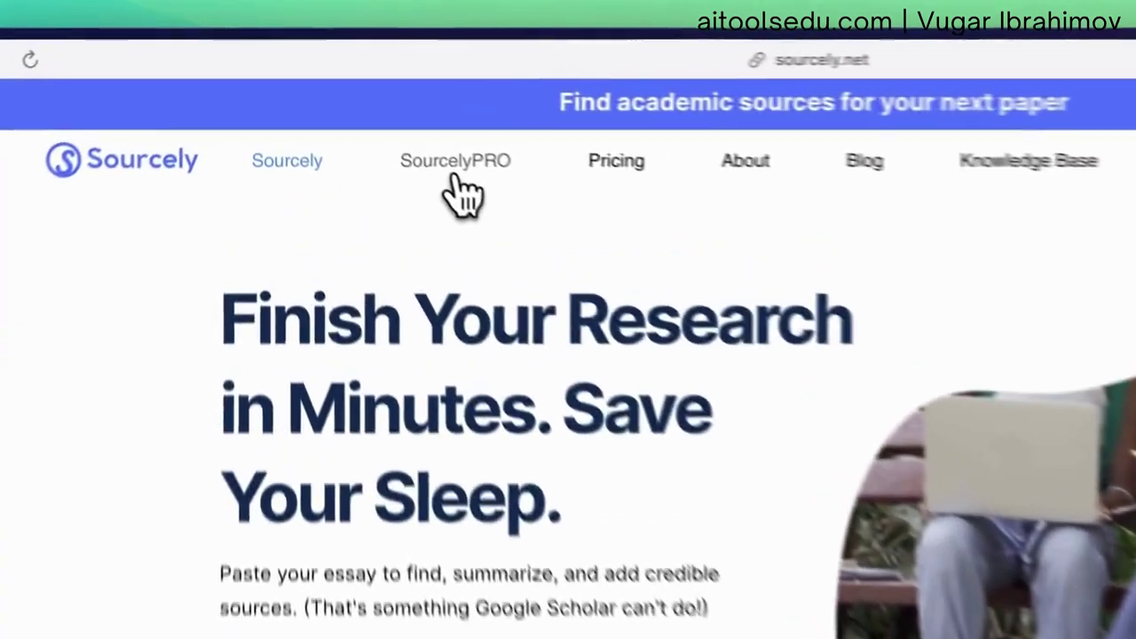
click(362, 110)
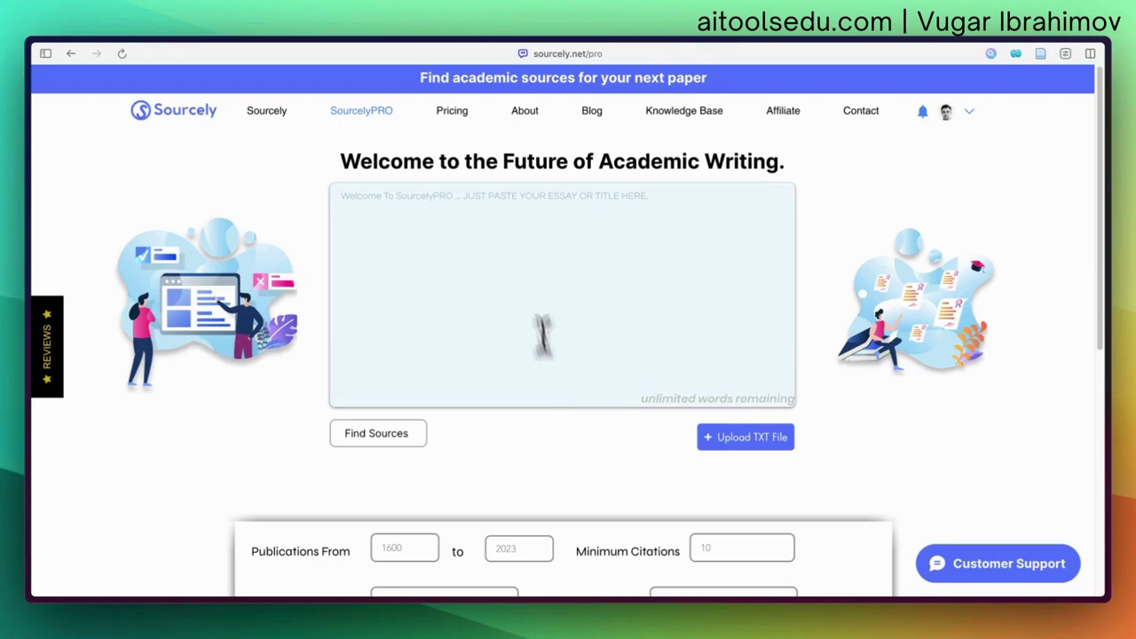
- Put the cursor in the empty SourcelyPRO essay field
click(505, 257)
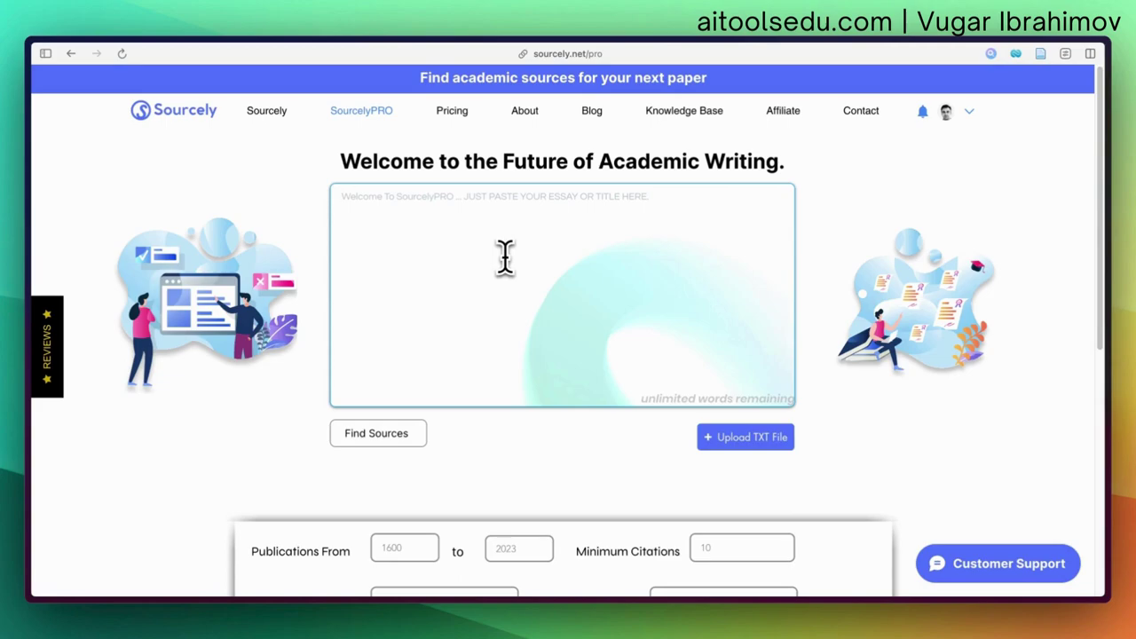
- Paste the UN veto essay, run Find Sources, and jump to the found sources
text(The permanent members of the Security Council of the United Nations possess veto power which was vested to them by the Charter of the United Nations to maintain global peace and security. As many, as well as recent events (Russia's illegal aggression towards Ukraine in 2022) exhibit, in certain circumstances casting veto power, poses some peril to the global peace, per se, and they are twofold. First, all permanent members can exercise this power, according to their will, to block any resolution of the Security Council, including those that deplore their own illegal and illegit actions. The second challenge is the amendment of the UN Charter. The present wording of the UN Charter makes amending the Charter paradoxically onerous, if not impossible (by giving huge power to the permanent members again). Consequently, this situation has long triggered and urged politicians and legal scholars to explore possible solutions. This article will humbly contemplate the issue and explore the suggestions for the reinvigoration of the existing instruments to resolve the current legal and political quagmire.)
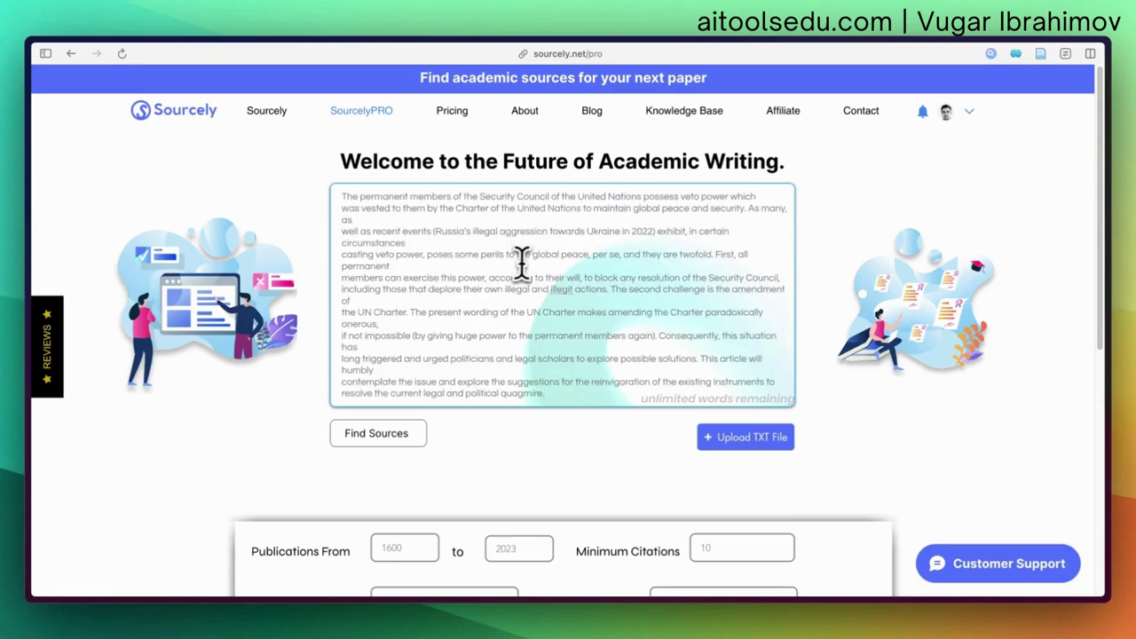
scroll(489, 246, down, 1)
scroll(490, 244, up, 1)
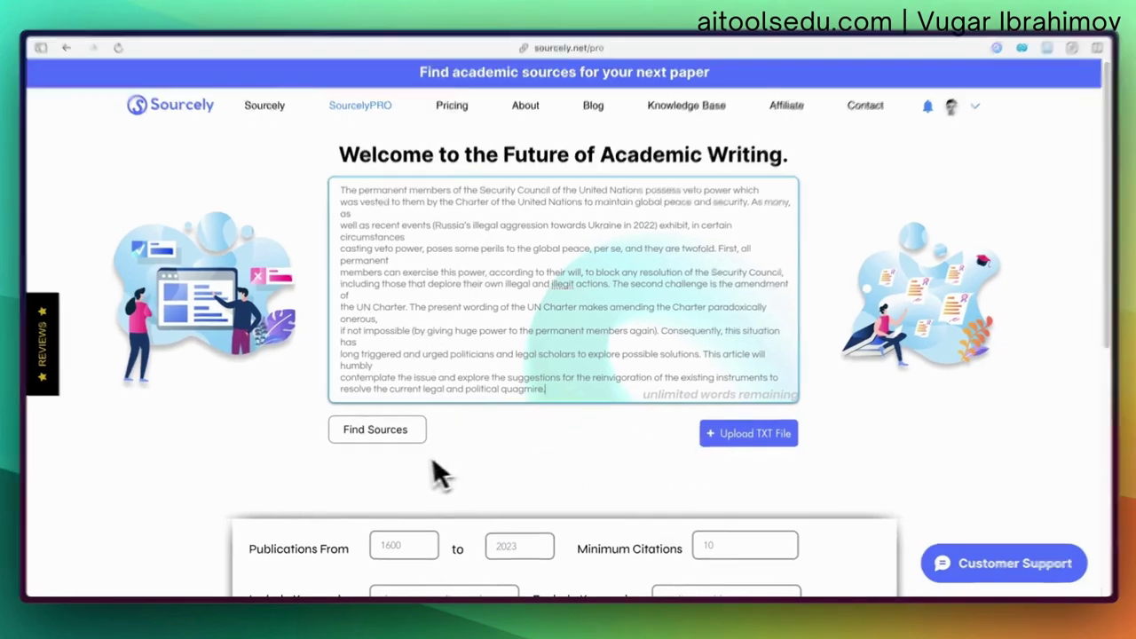
click(379, 434)
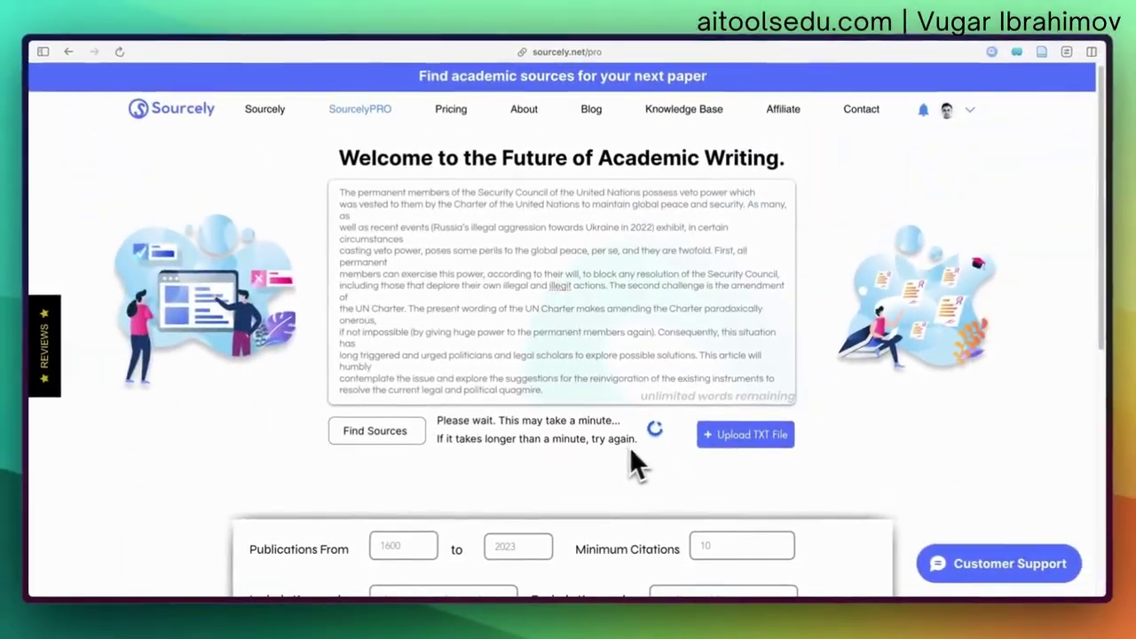
scroll(577, 457, down, 1)
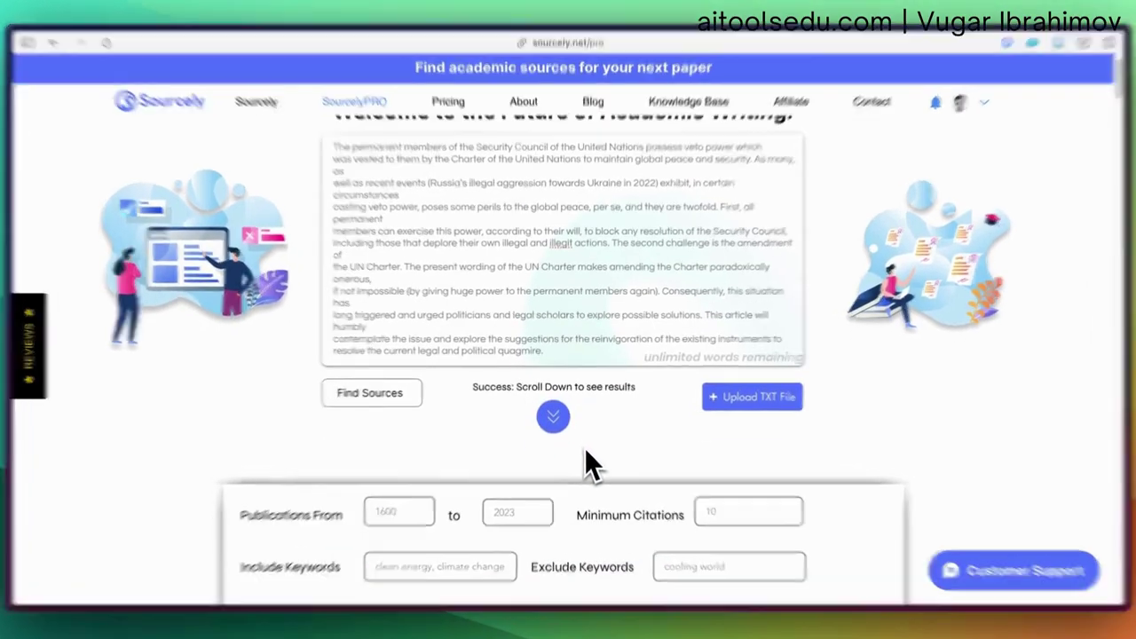
click(556, 427)
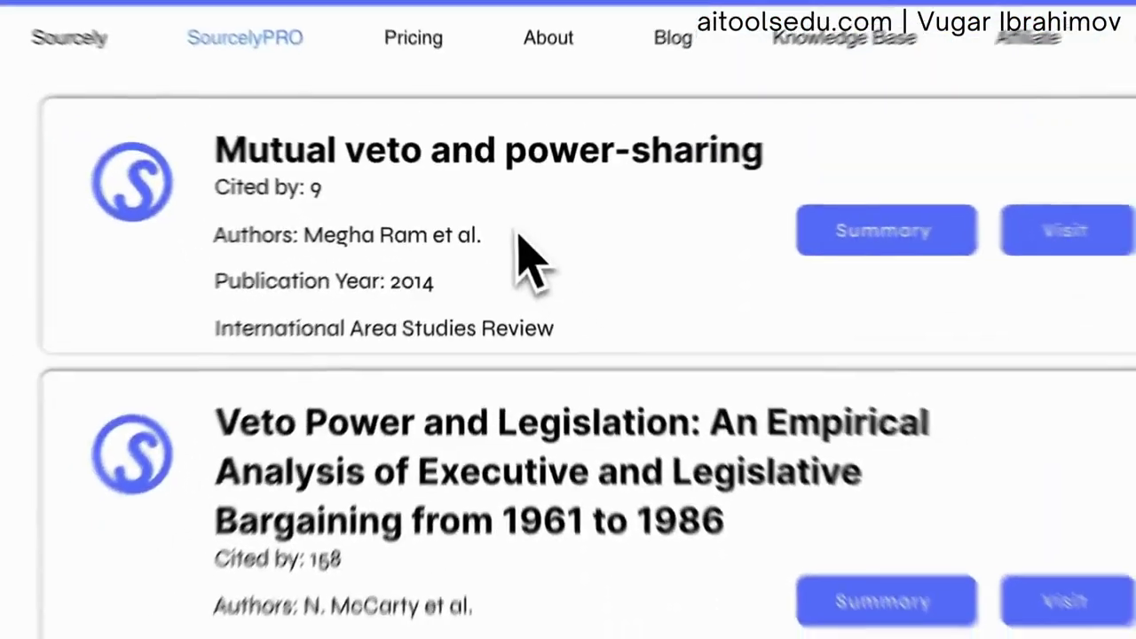
- Scroll through the veto-power results, starting with 'Mutual veto and power-sharing'
scroll(537, 337, down, 2)
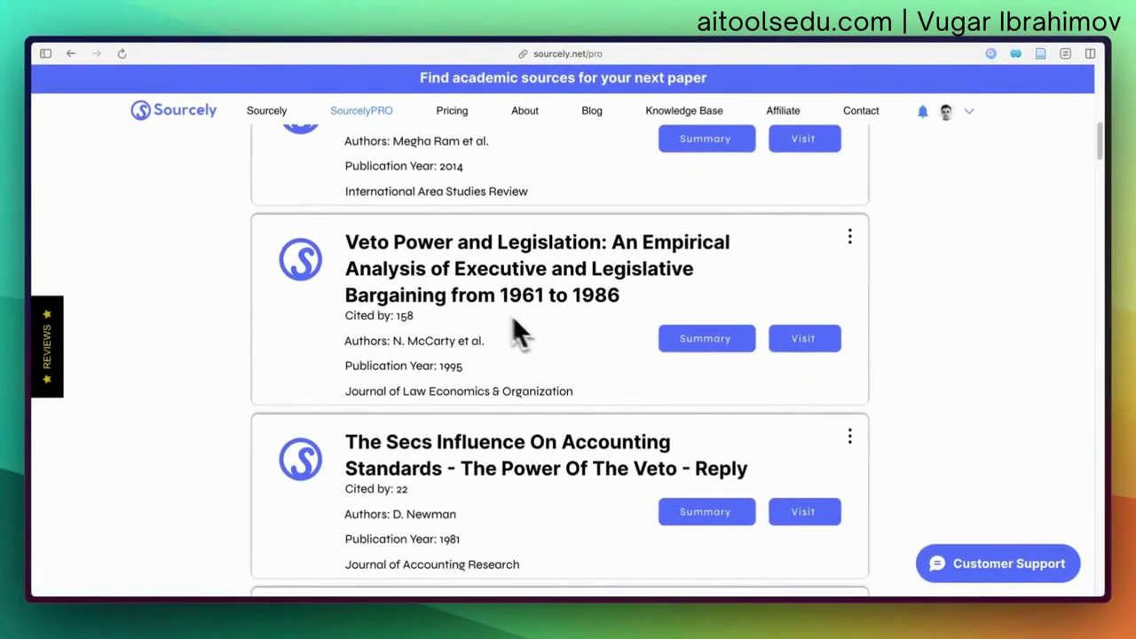
scroll(535, 311, down, 3)
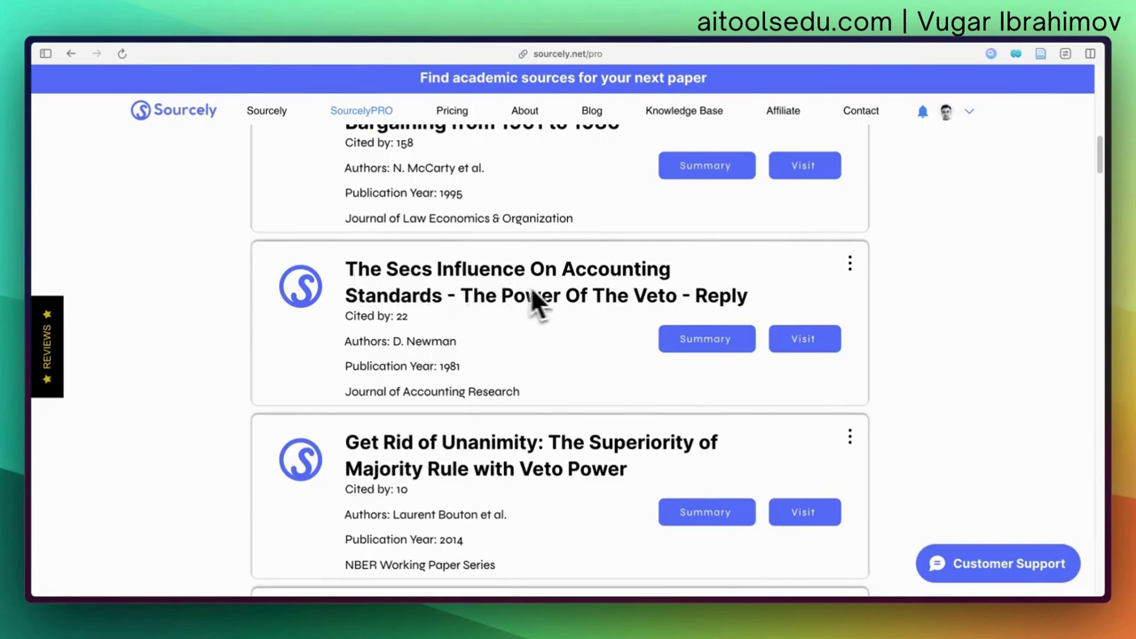
scroll(568, 304, up, 6)
scroll(571, 297, down, 9)
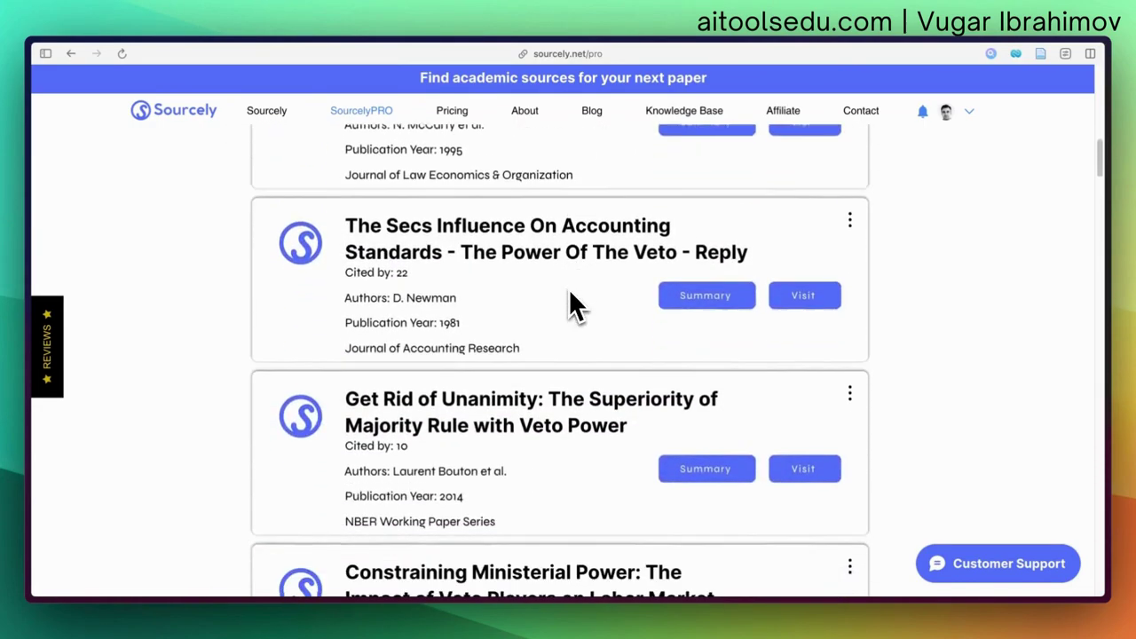
scroll(568, 311, down, 2)
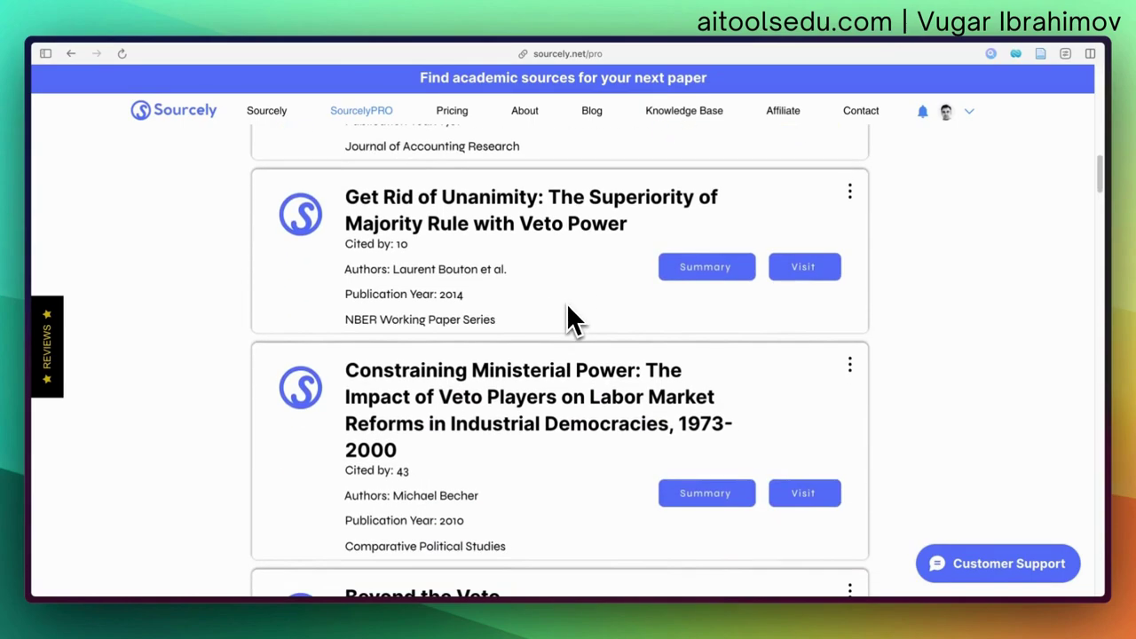
scroll(518, 277, up, 14)
scroll(519, 277, down, 3)
scroll(519, 277, down, 8)
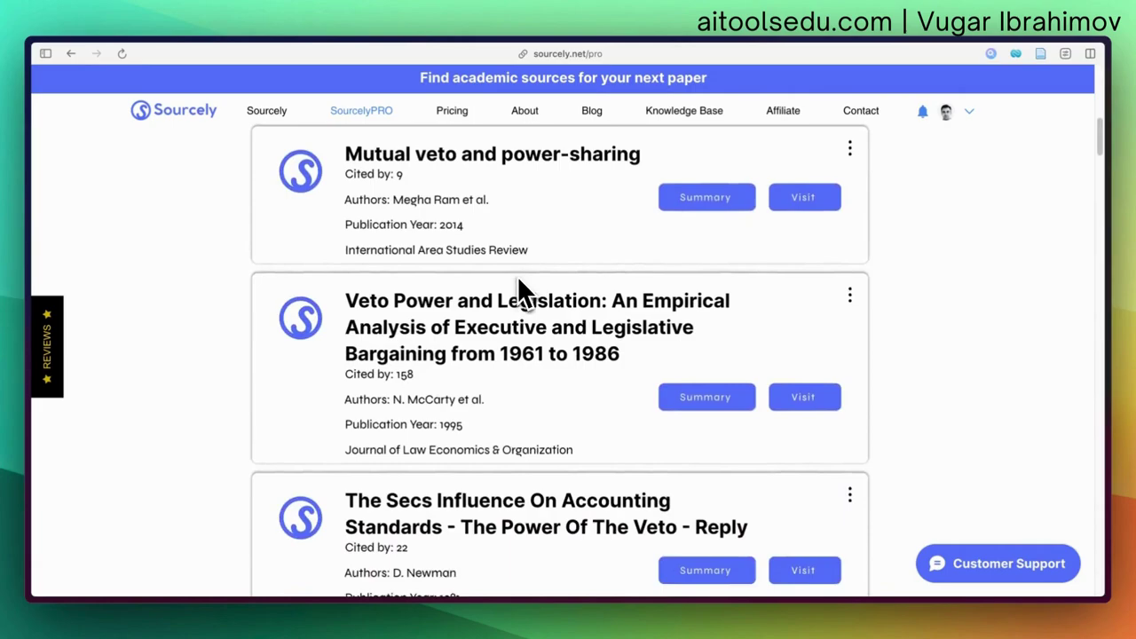
scroll(520, 292, down, 4)
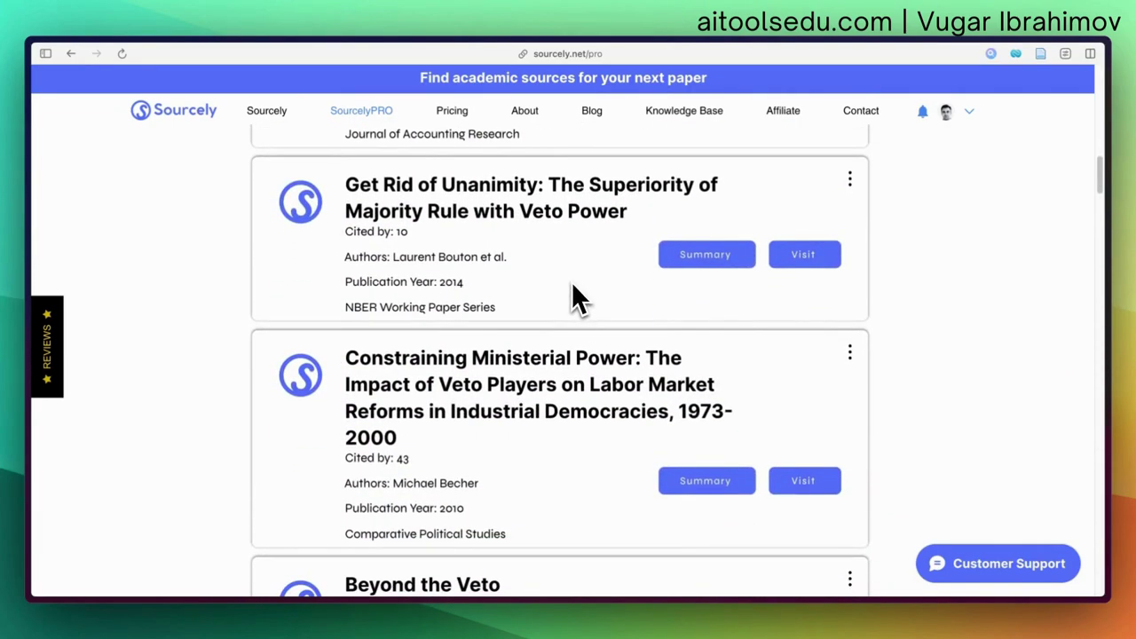
scroll(572, 281, down, 10)
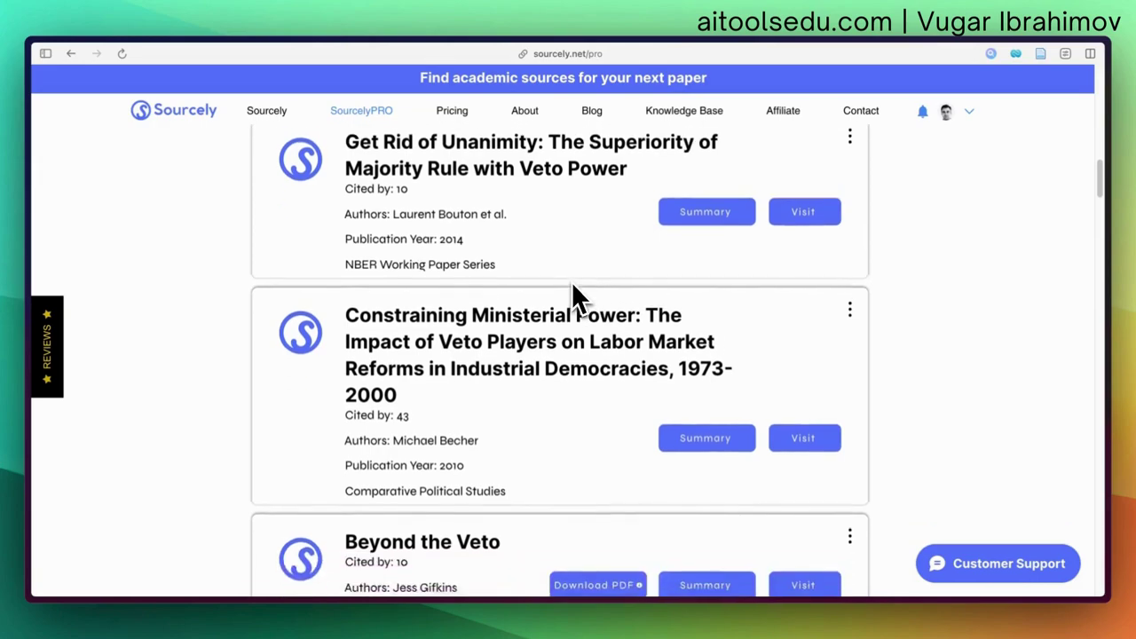
scroll(573, 286, down, 7)
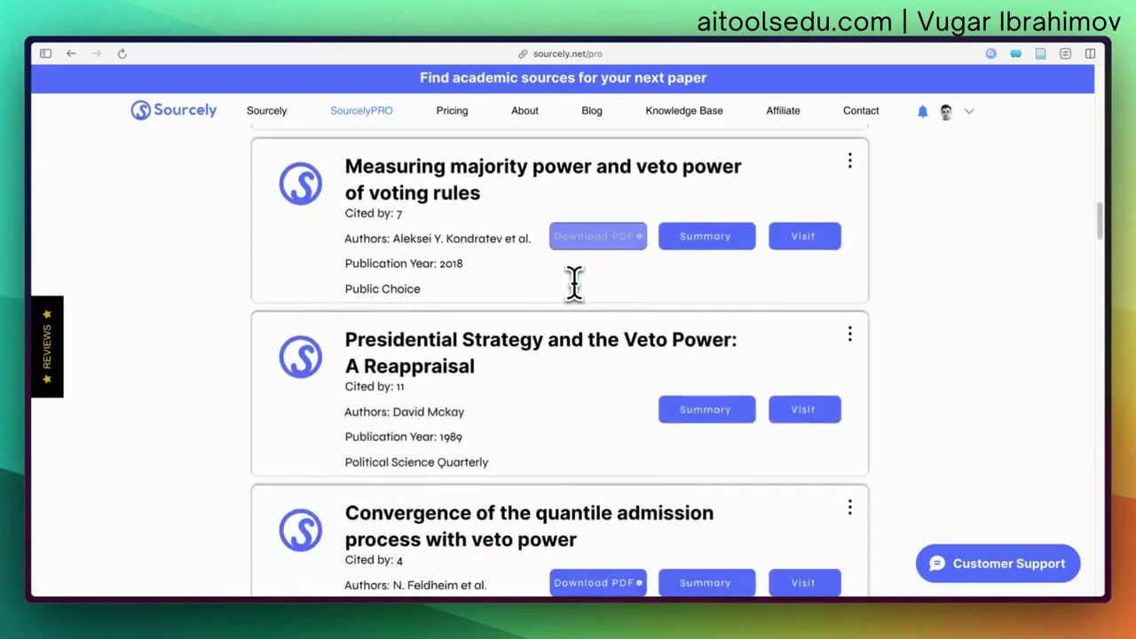
scroll(573, 283, down, 8)
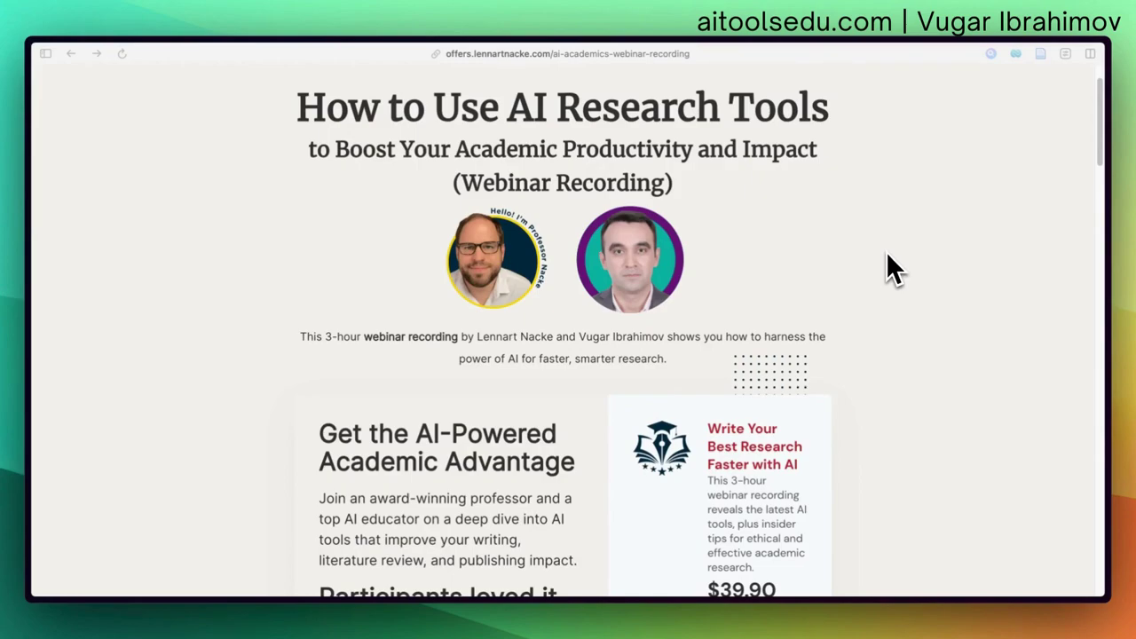
- Read down the webinar page and highlight its What you will learn list
scroll(887, 255, down, 5)
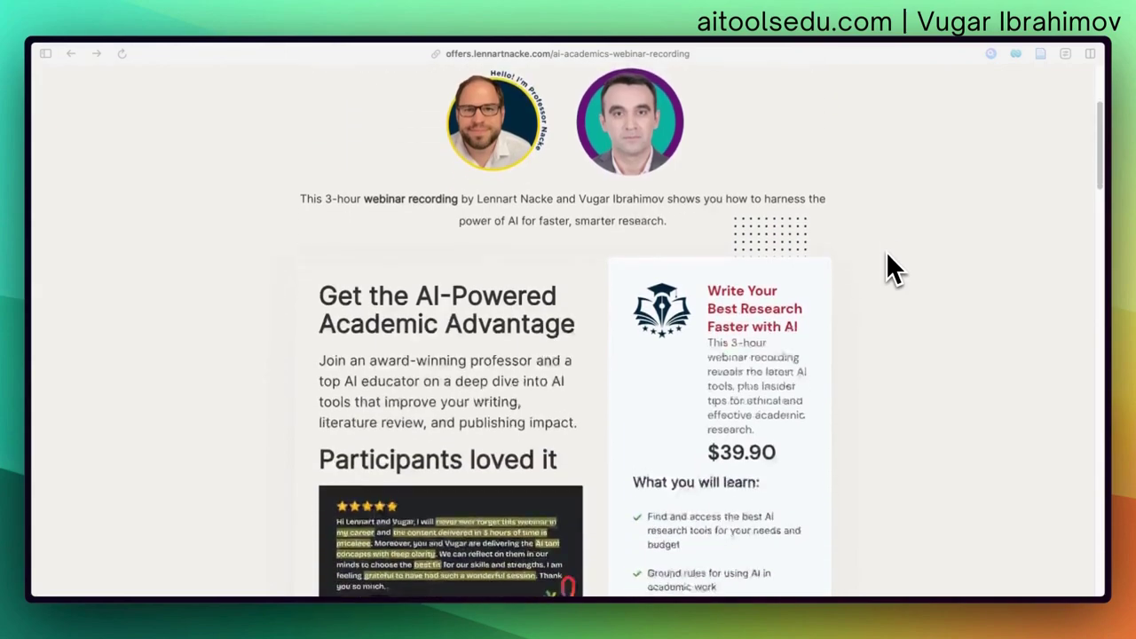
scroll(888, 257, down, 3)
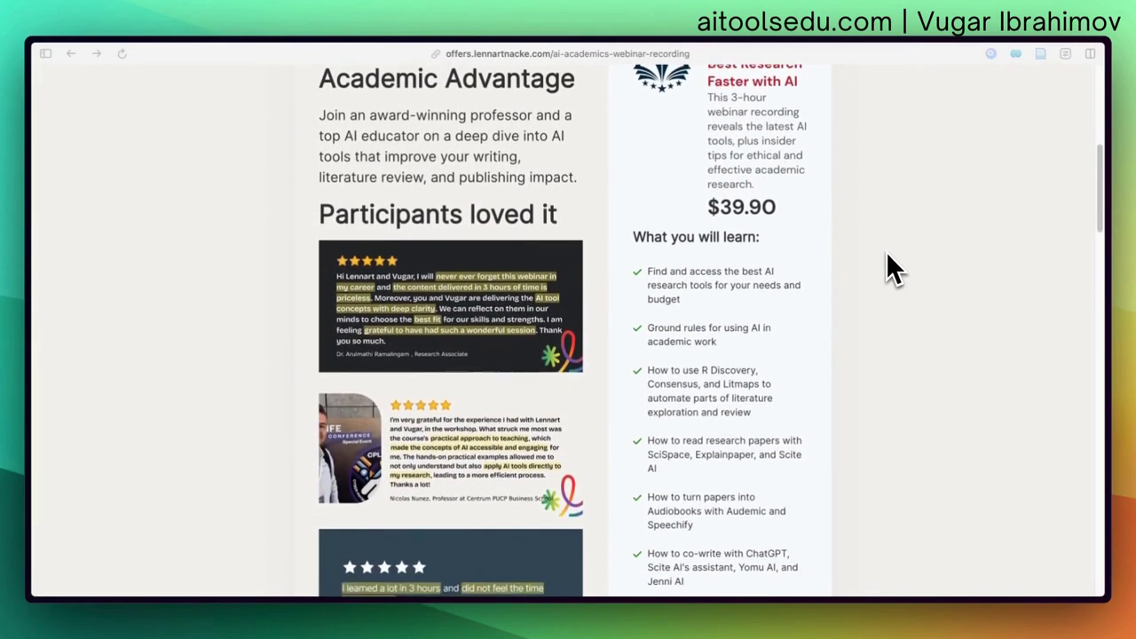
scroll(892, 268, down, 2)
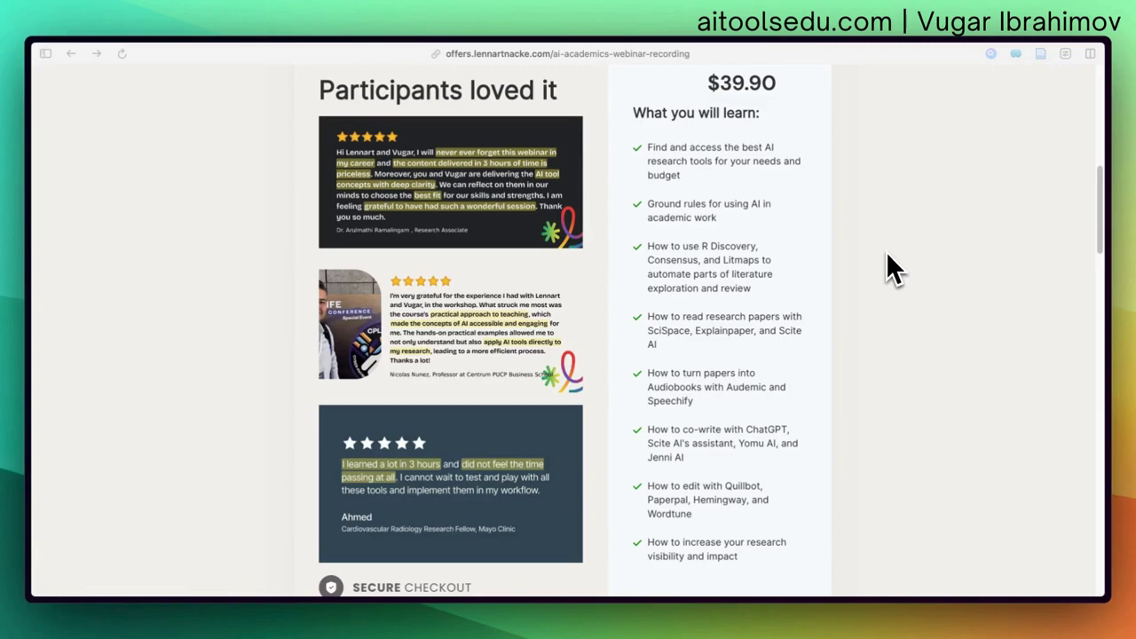
scroll(892, 268, down, 1)
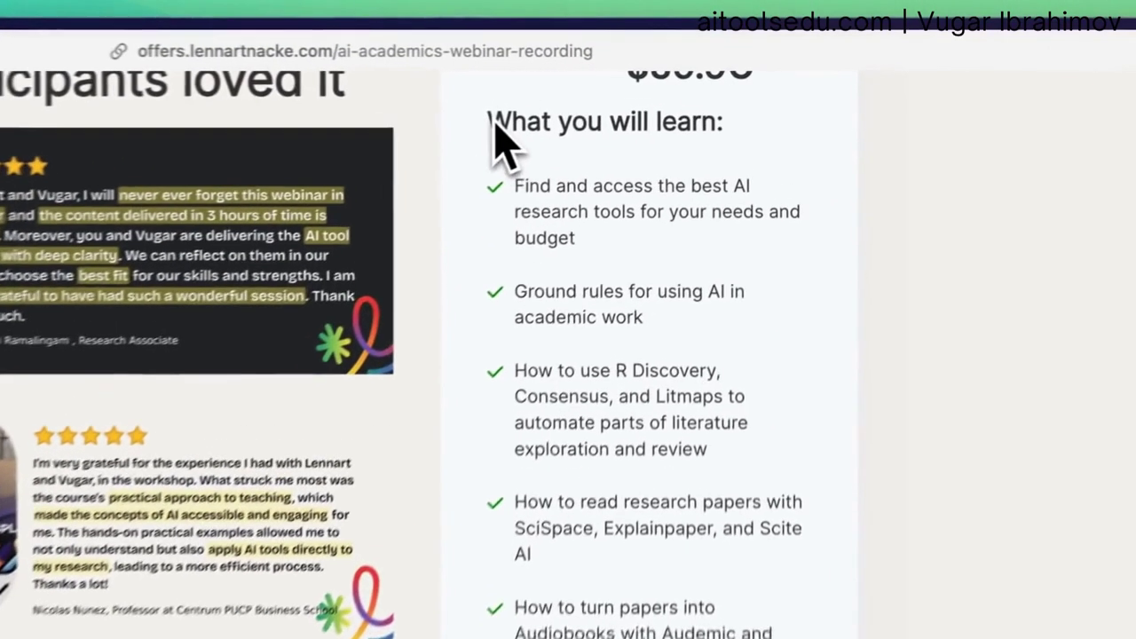
drag(474, 133, 477, 510)
click(475, 506)
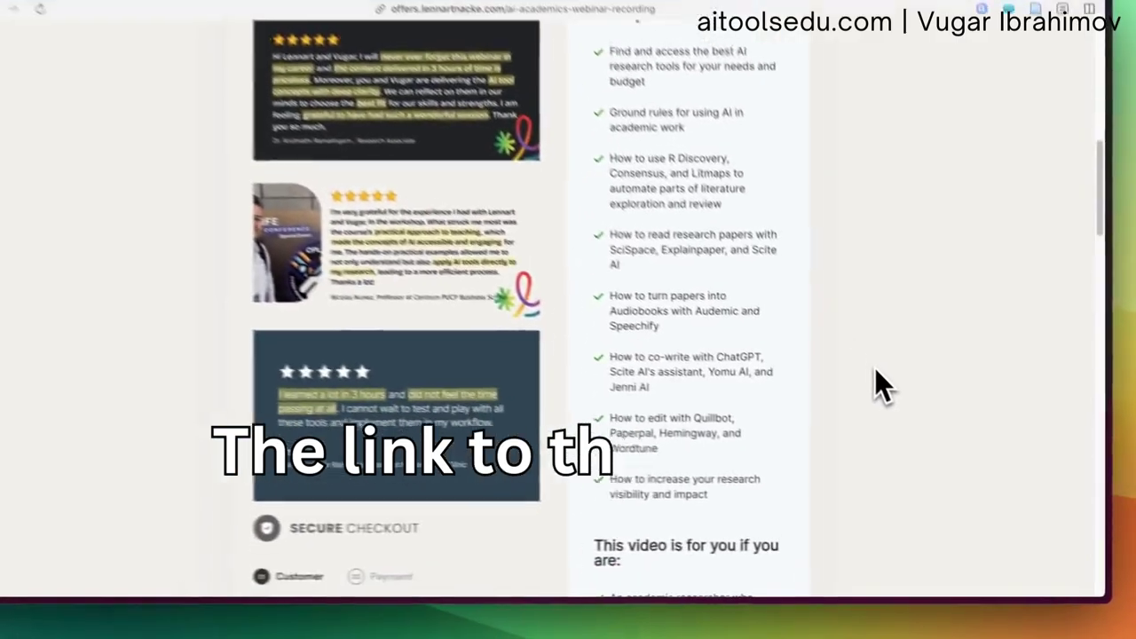
- Return to Sourcely and erase all the essay text from the search box
scroll(892, 386, down, 10)
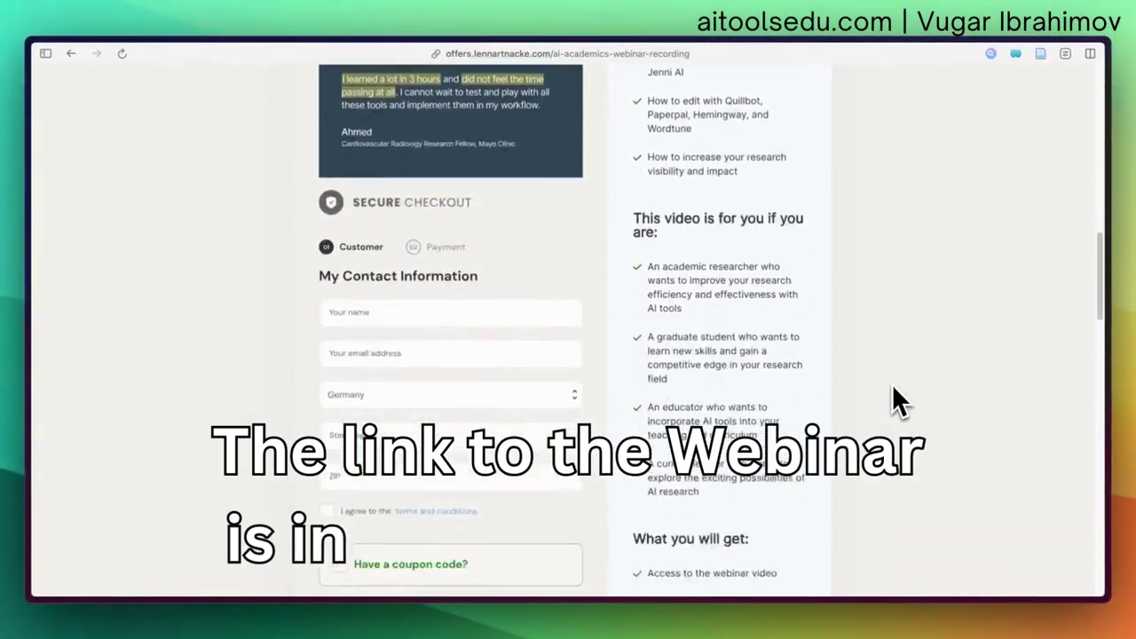
scroll(892, 387, down, 10)
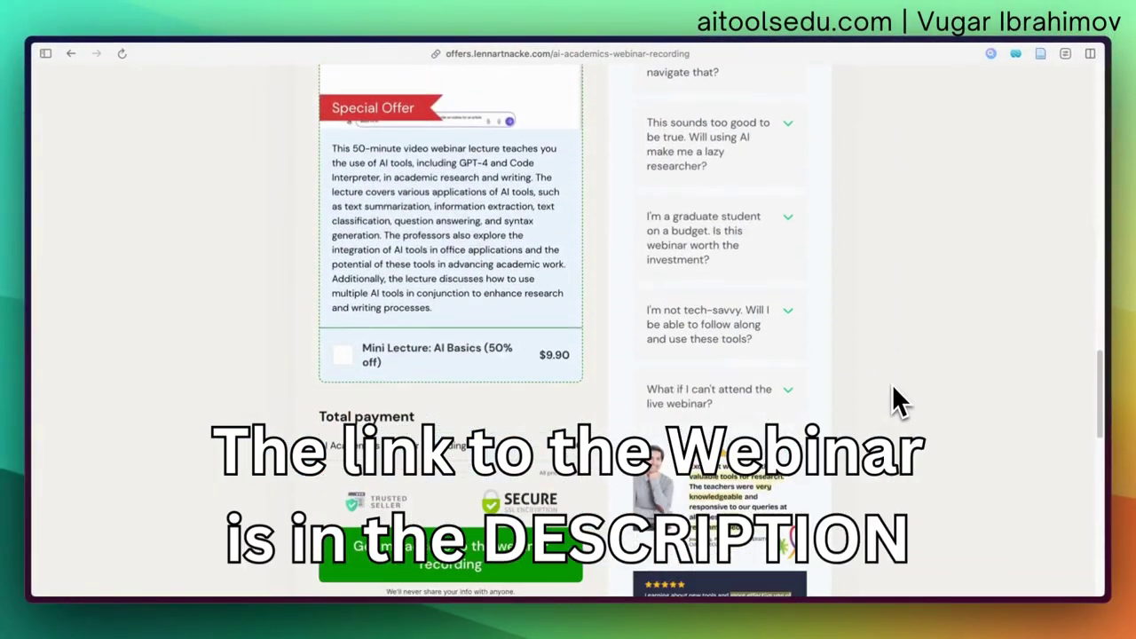
scroll(892, 387, down, 10)
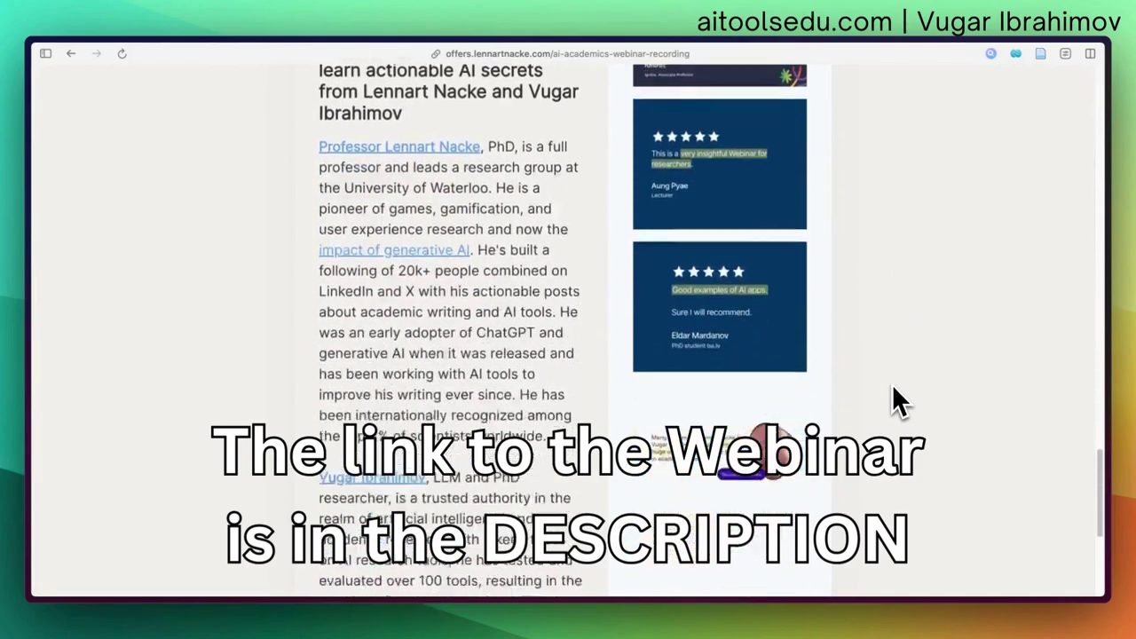
scroll(893, 390, up, 15)
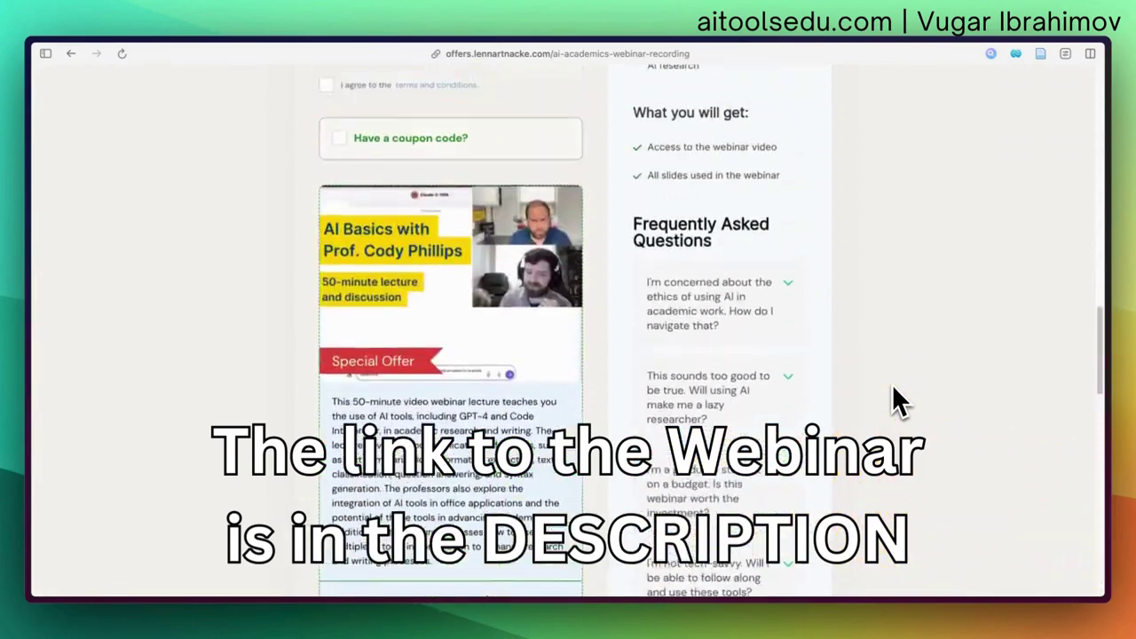
scroll(893, 390, down, 4)
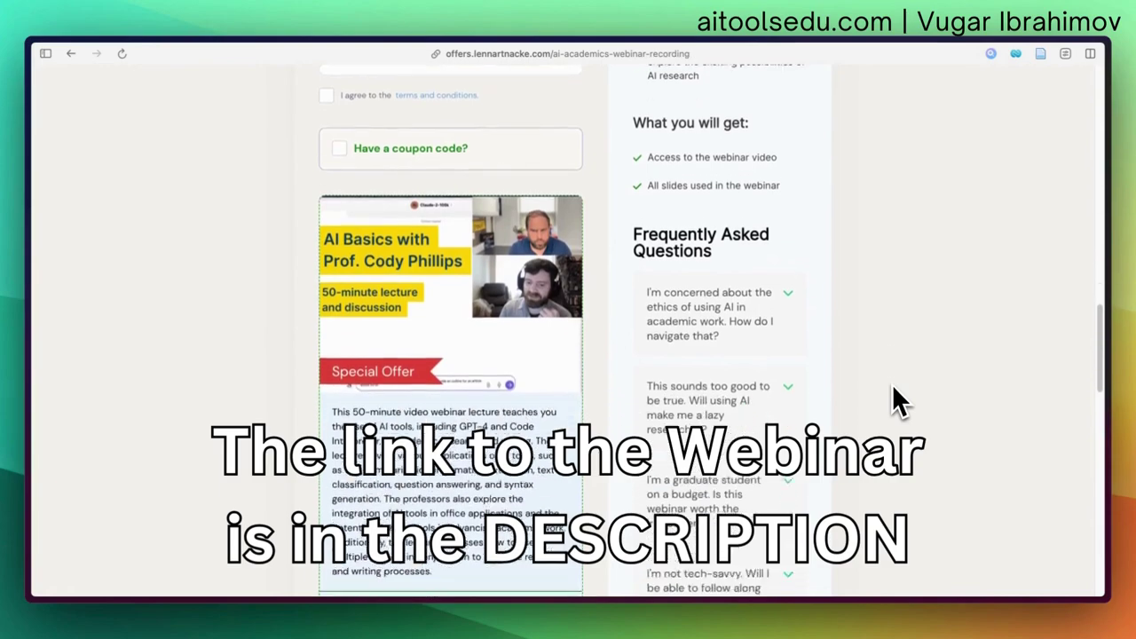
scroll(894, 390, up, 12)
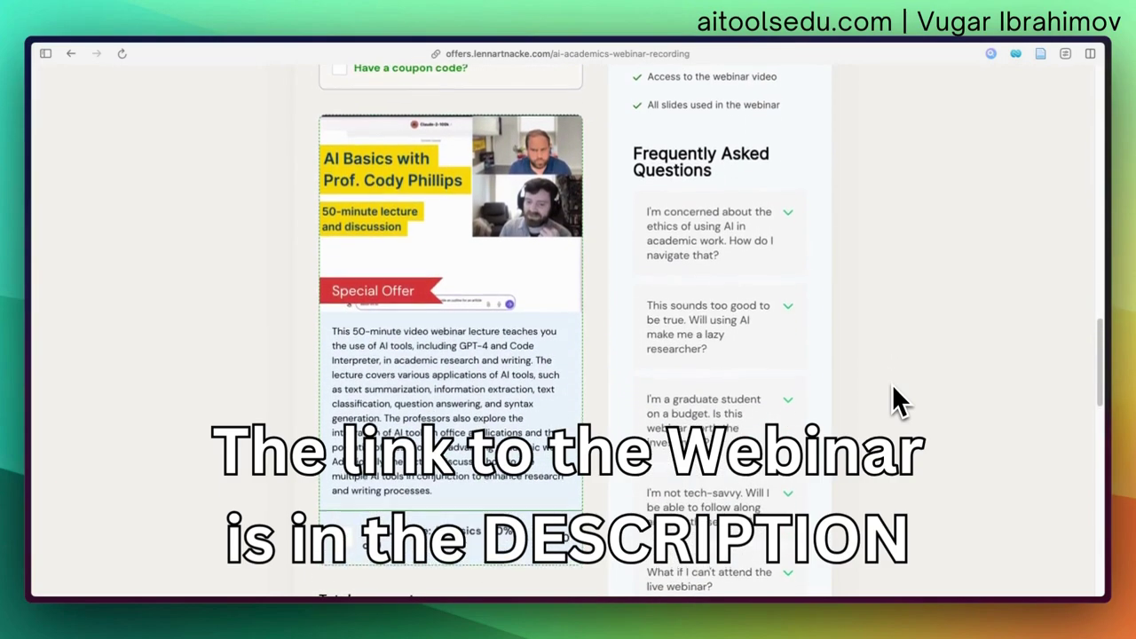
scroll(893, 391, up, 8)
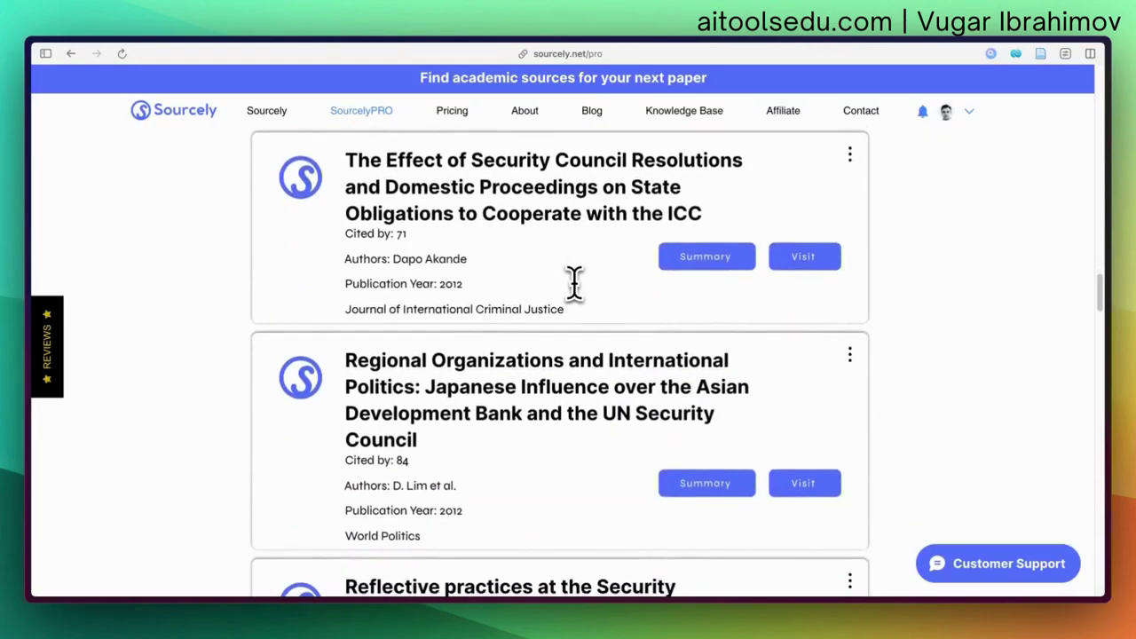
scroll(573, 284, up, 15)
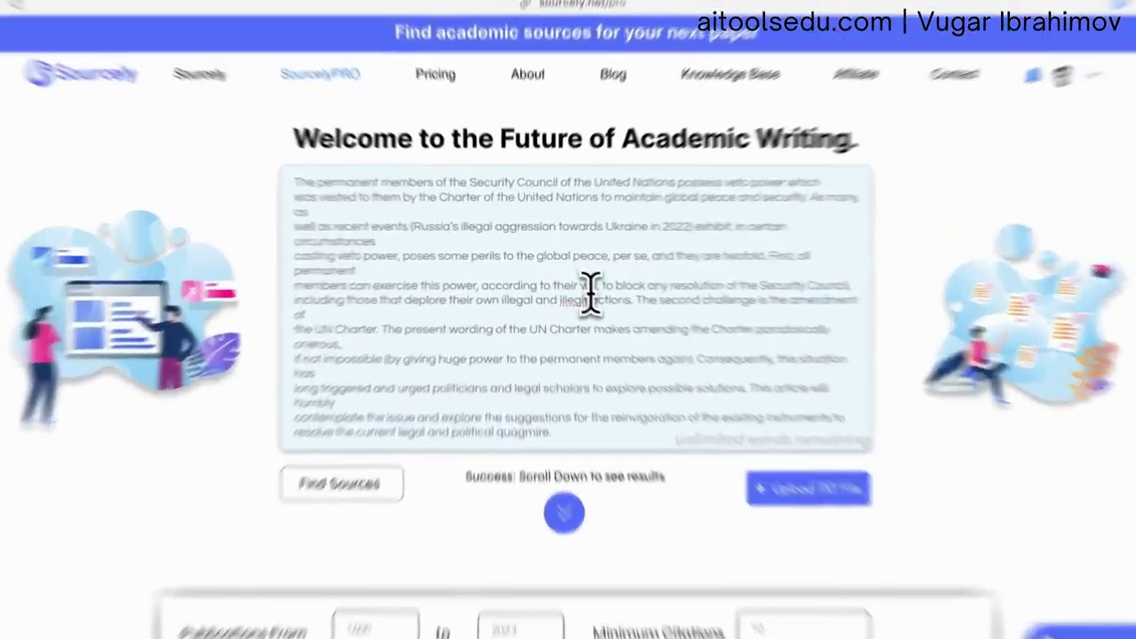
key(ctrl+a)
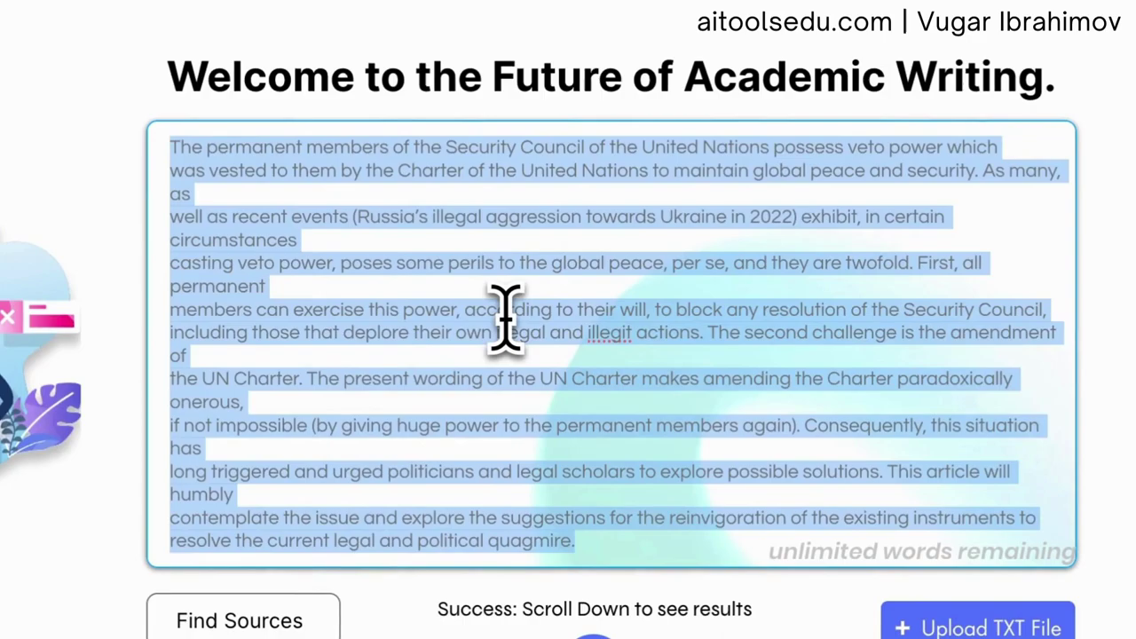
key(BackSpace)
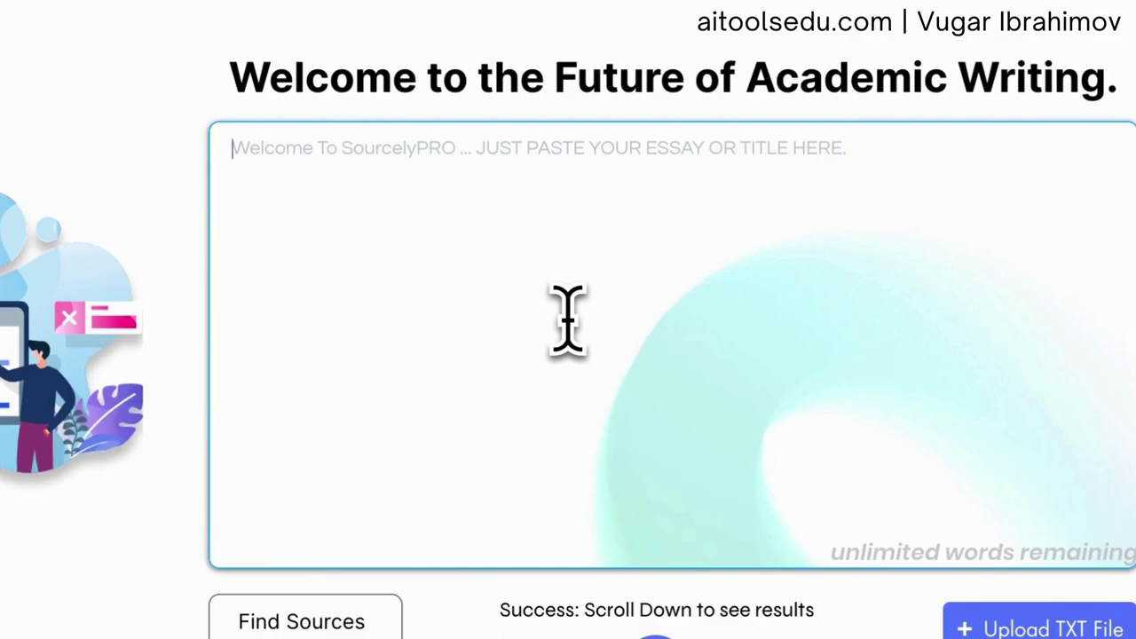
- Enter the topic 'the impact of climate change on global human mobility'
text(the impac)
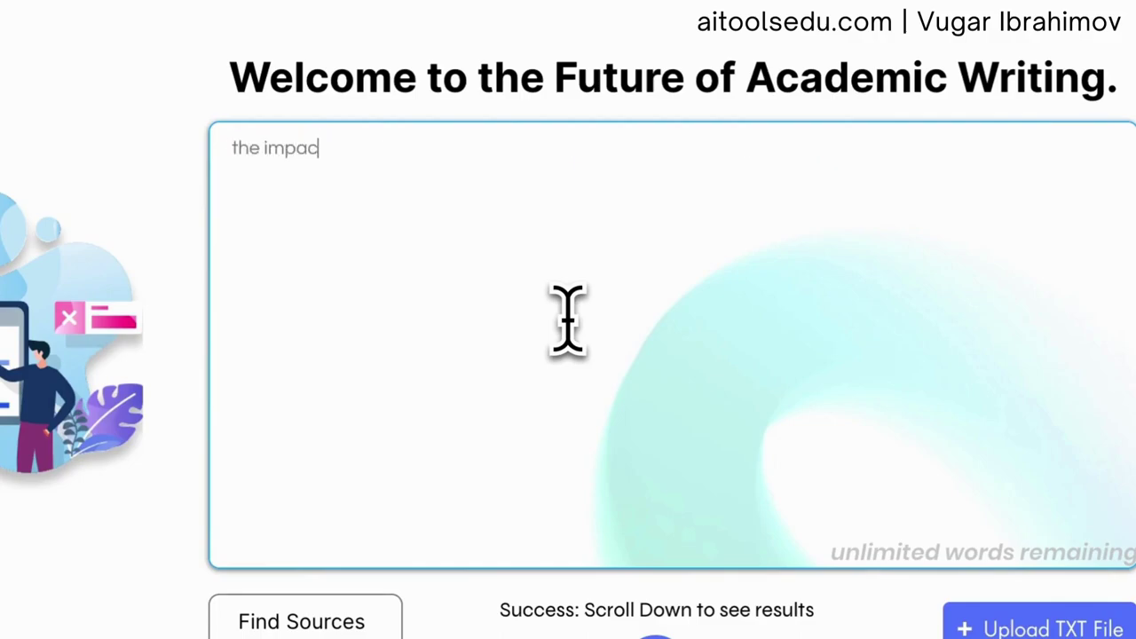
text(t of climate)
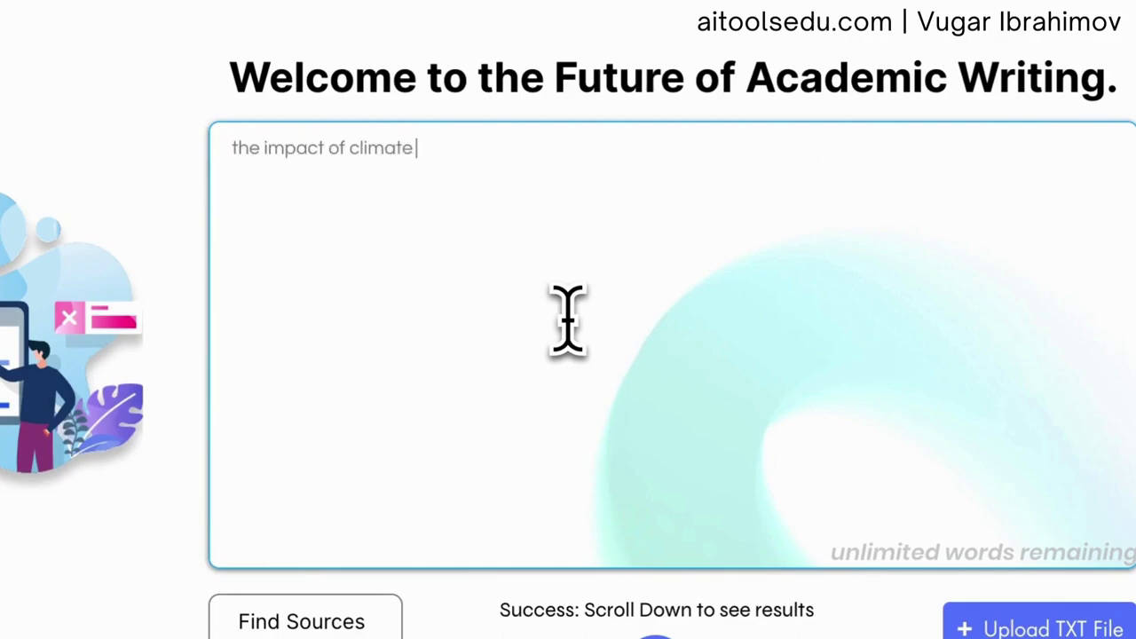
text( change on glob)
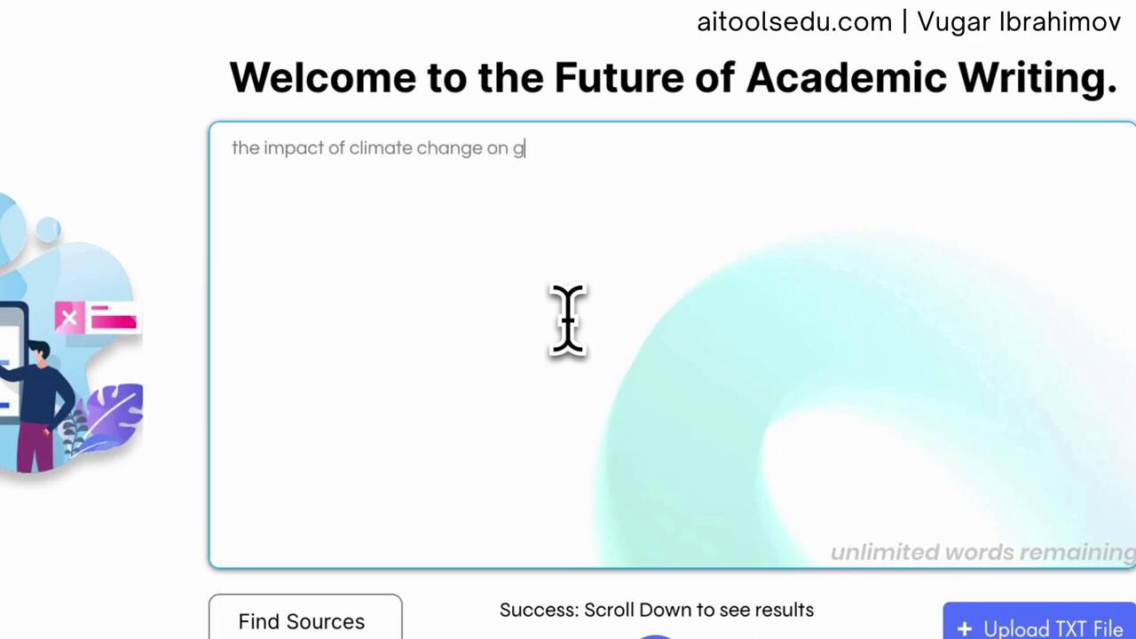
text(al human mobil)
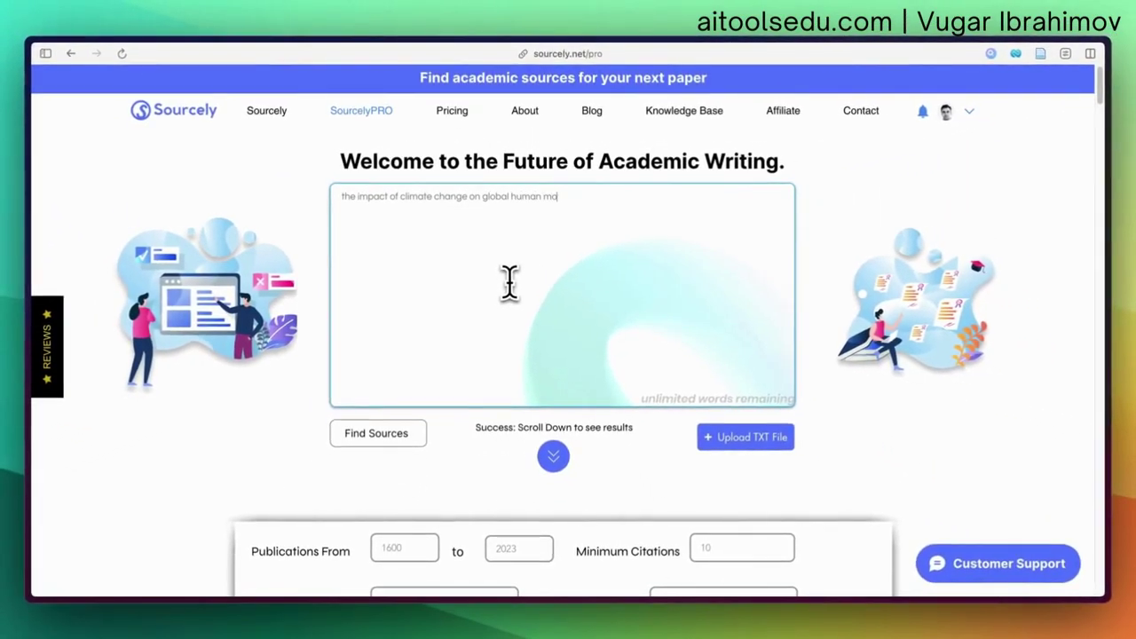
text(ity)
key(Return)
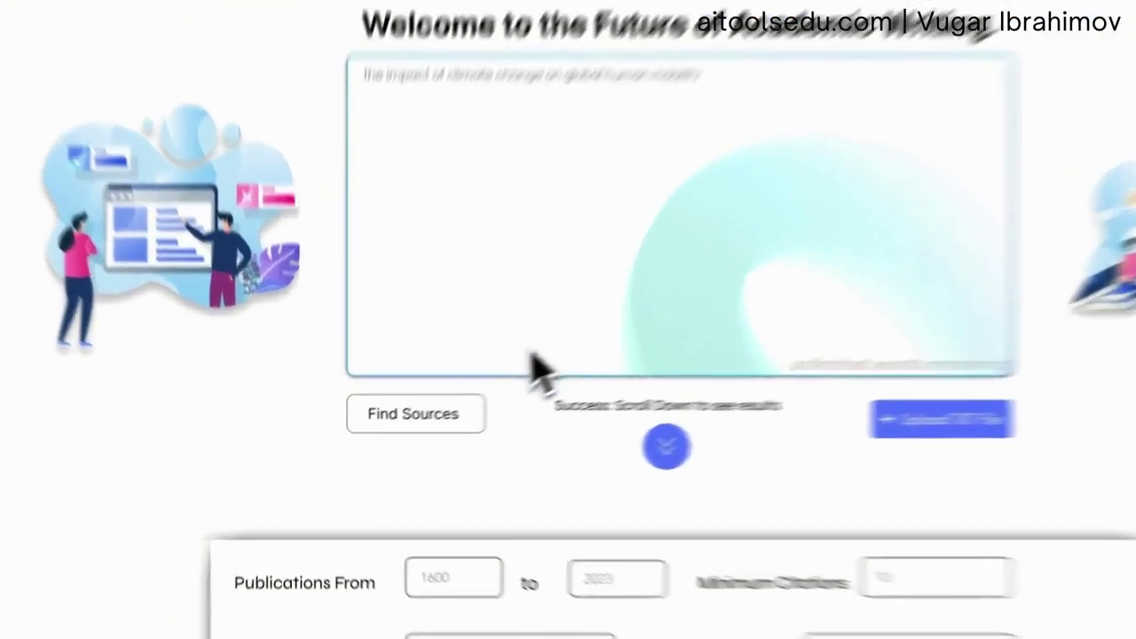
- Run Find Sources on the topic and highlight the Biodiversity redistribution paper's title
click(399, 435)
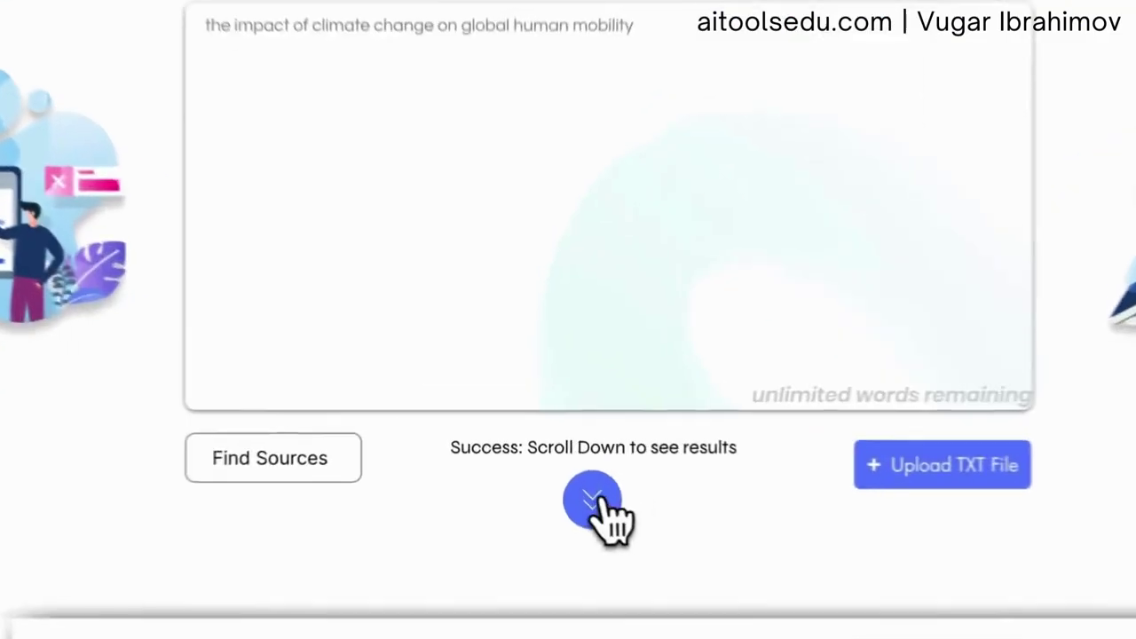
scroll(592, 499, down, 10)
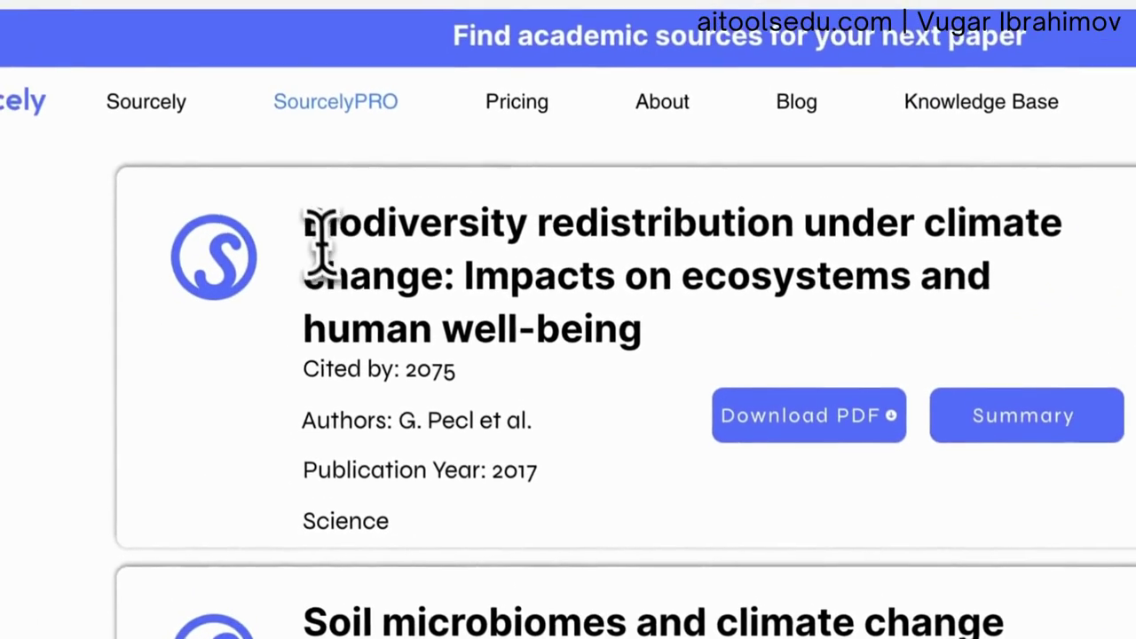
drag(321, 232, 688, 351)
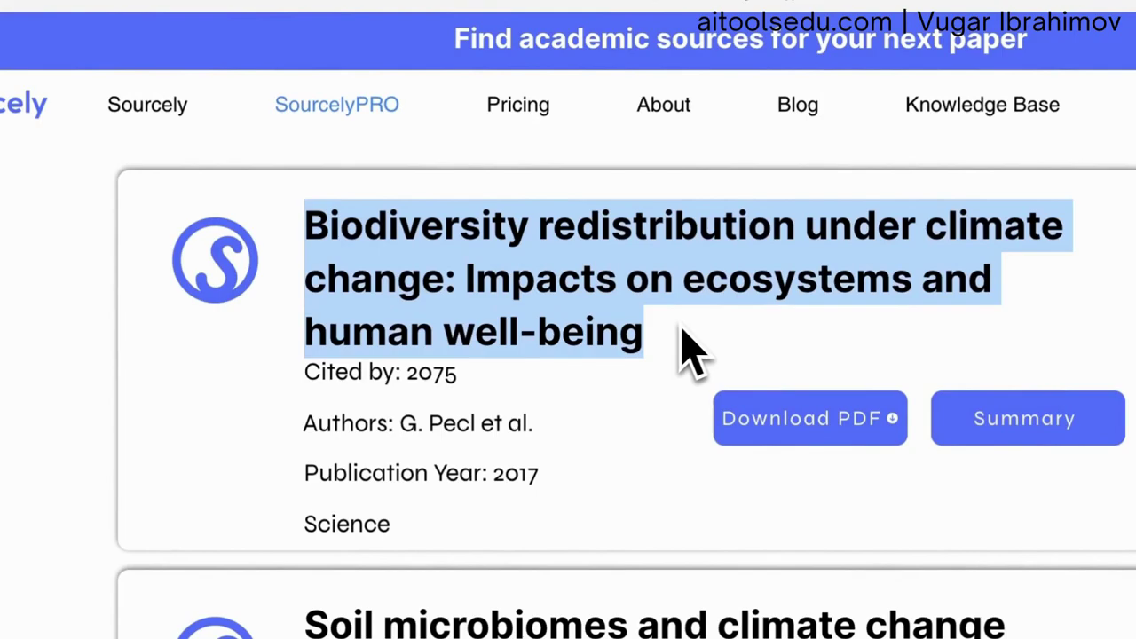
click(688, 353)
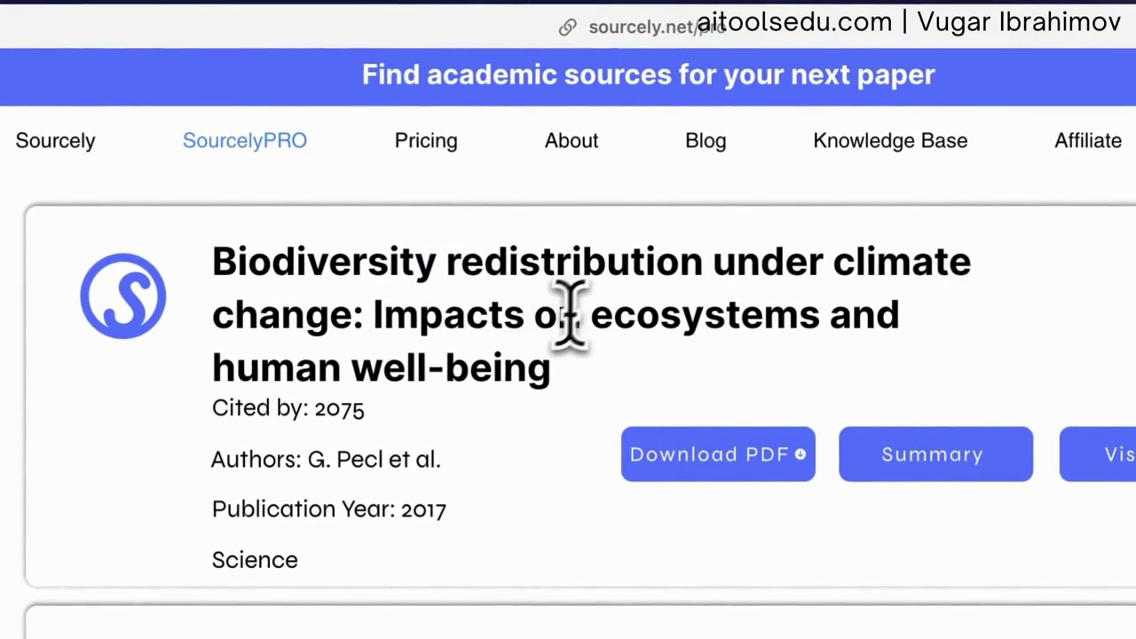
- Scroll down through the returned climate-and-mobility paper cards and back up
scroll(494, 229, down, 3)
scroll(494, 227, down, 2)
scroll(508, 281, up, 1)
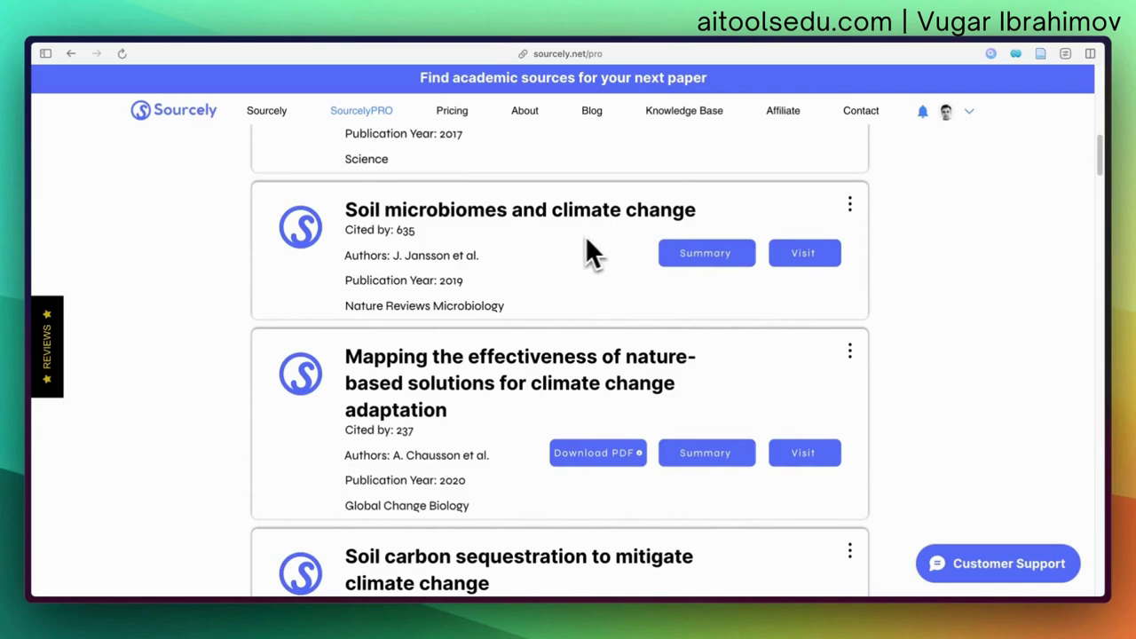
scroll(543, 234, down, 1)
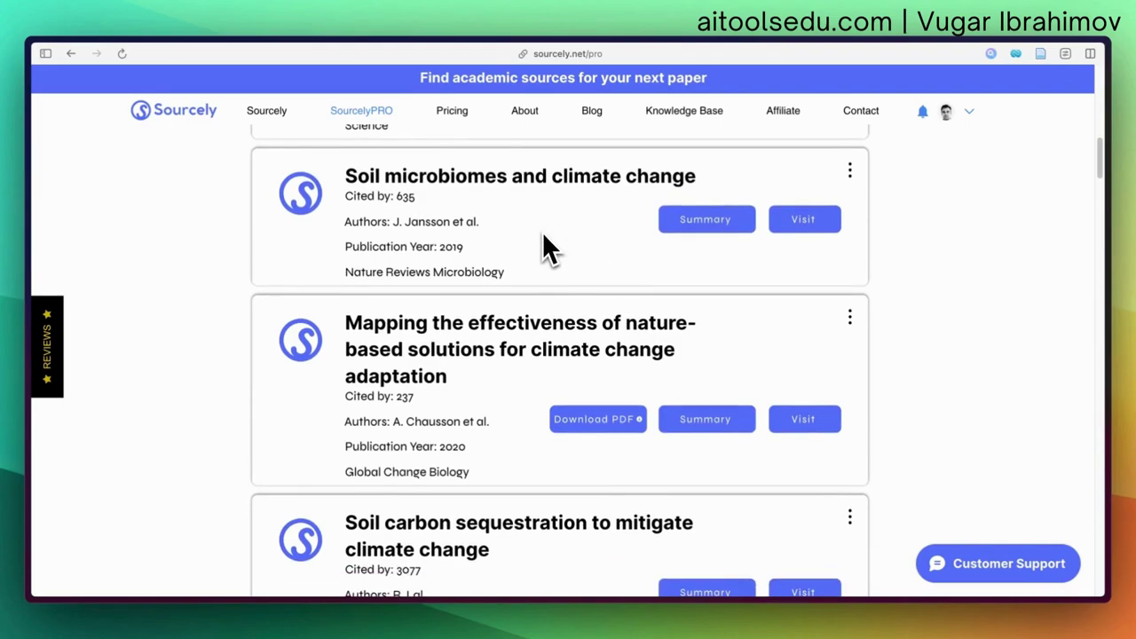
scroll(546, 249, down, 2)
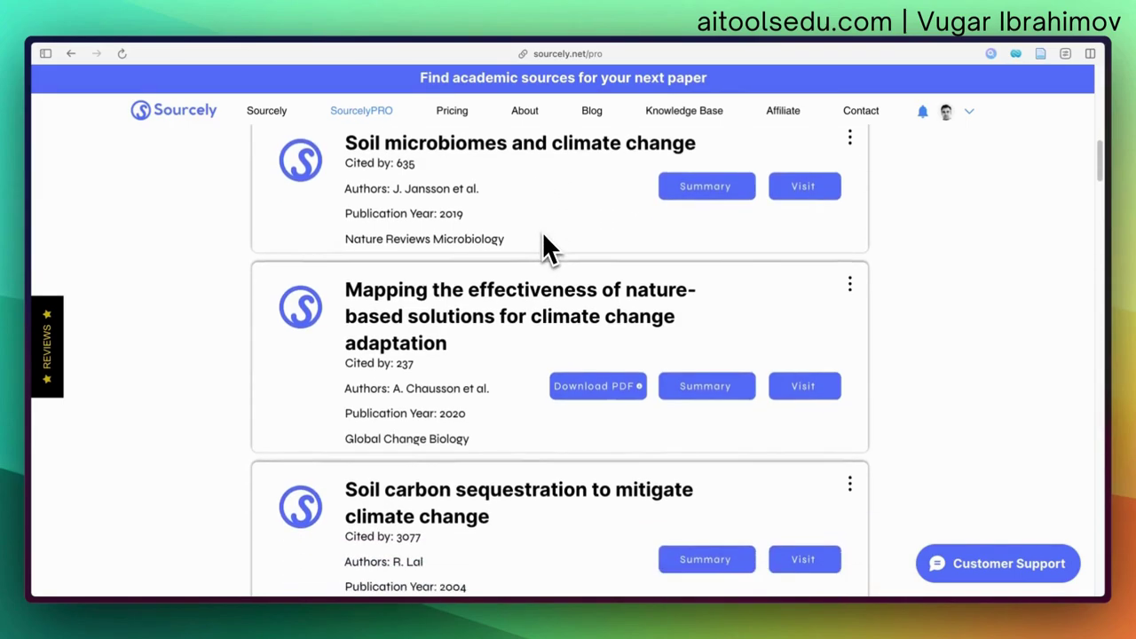
scroll(542, 235, down, 4)
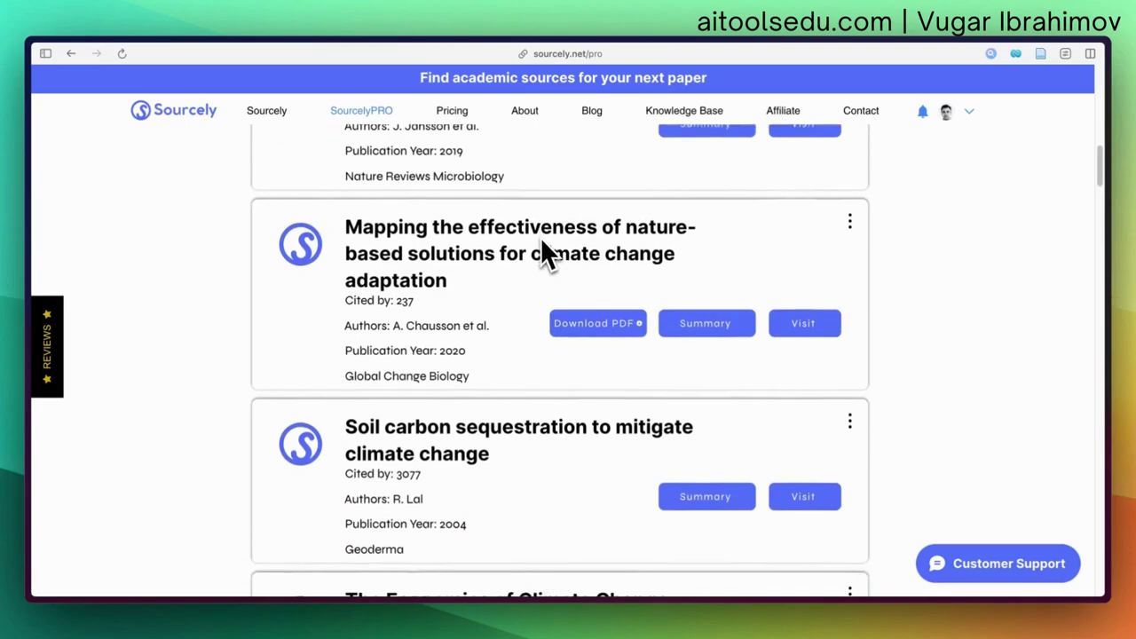
scroll(541, 243, up, 1)
scroll(542, 243, down, 4)
scroll(541, 250, down, 3)
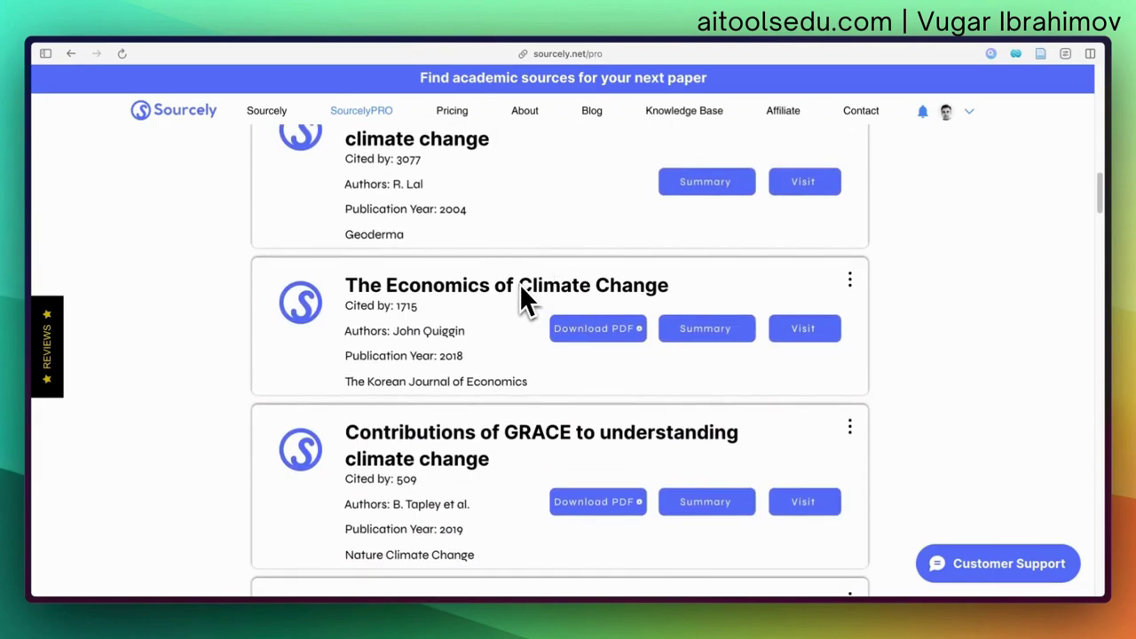
scroll(521, 285, down, 1)
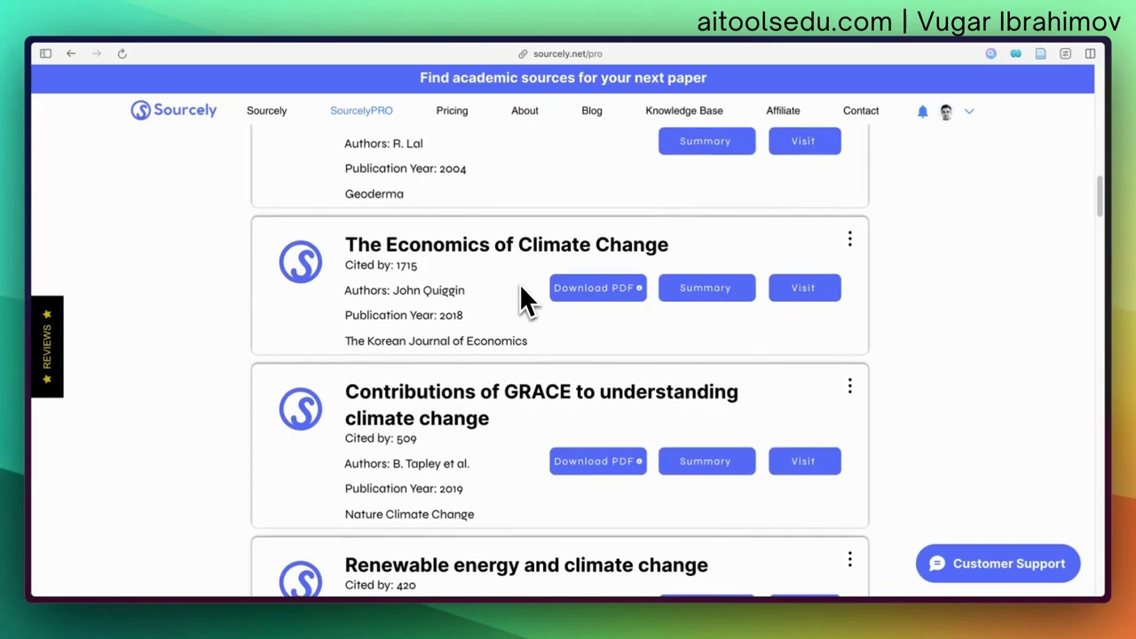
scroll(521, 286, down, 2)
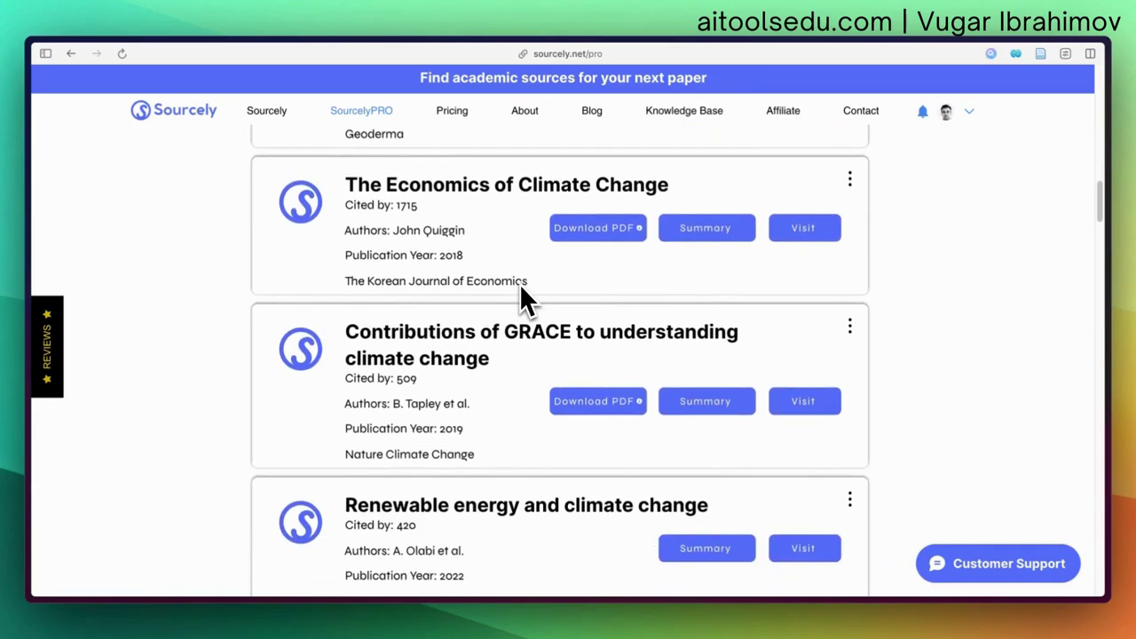
scroll(521, 286, up, 2)
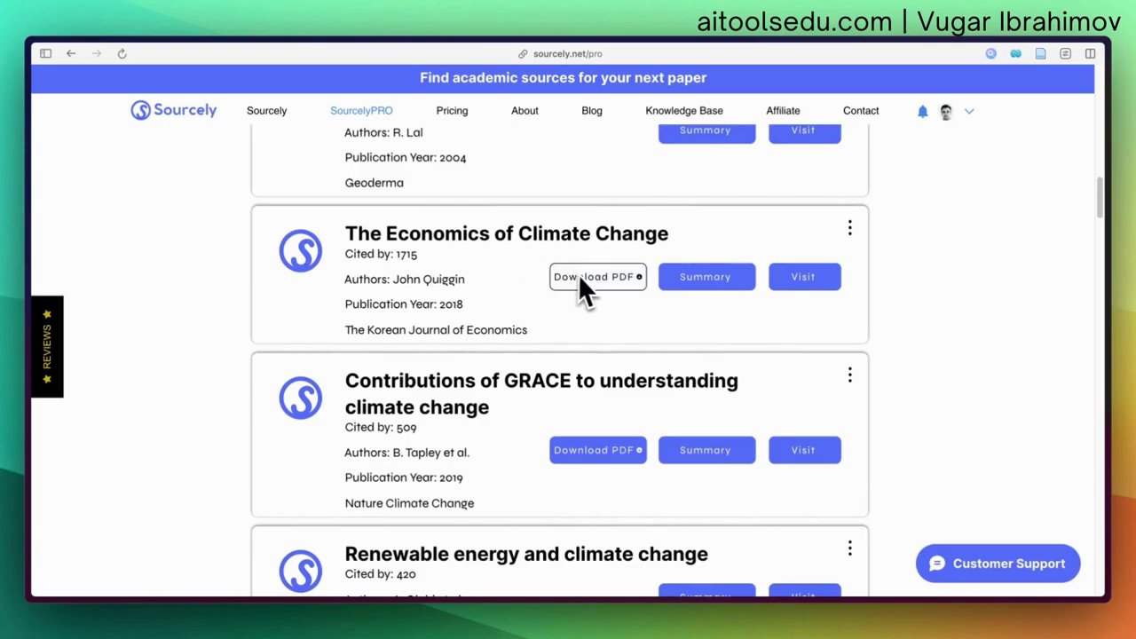
scroll(728, 284, up, 2)
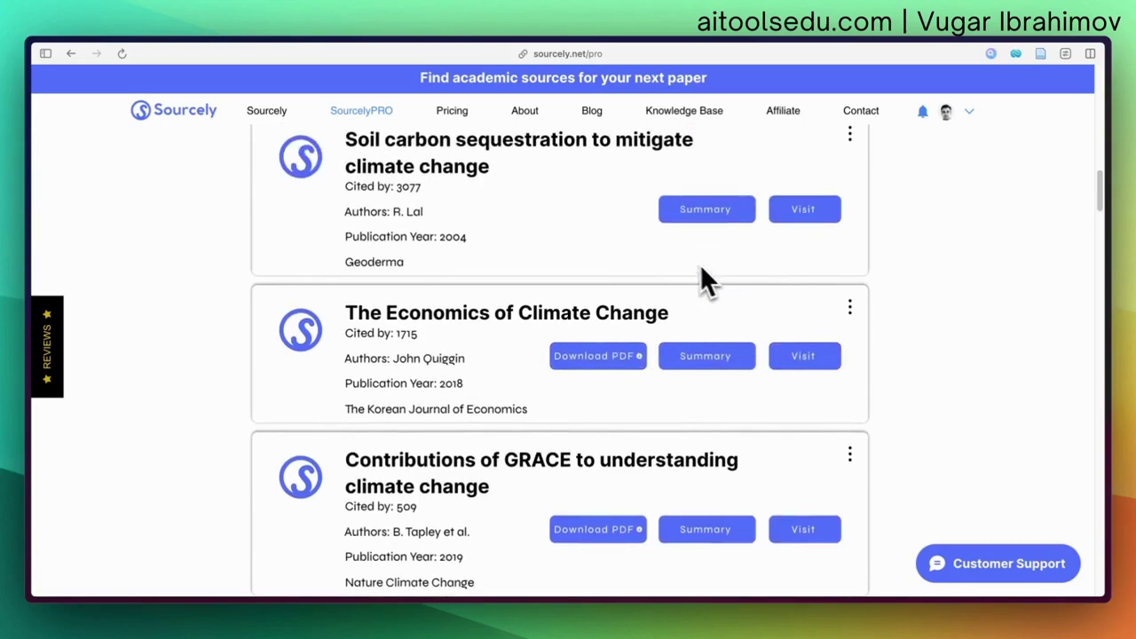
scroll(563, 361, down, 1)
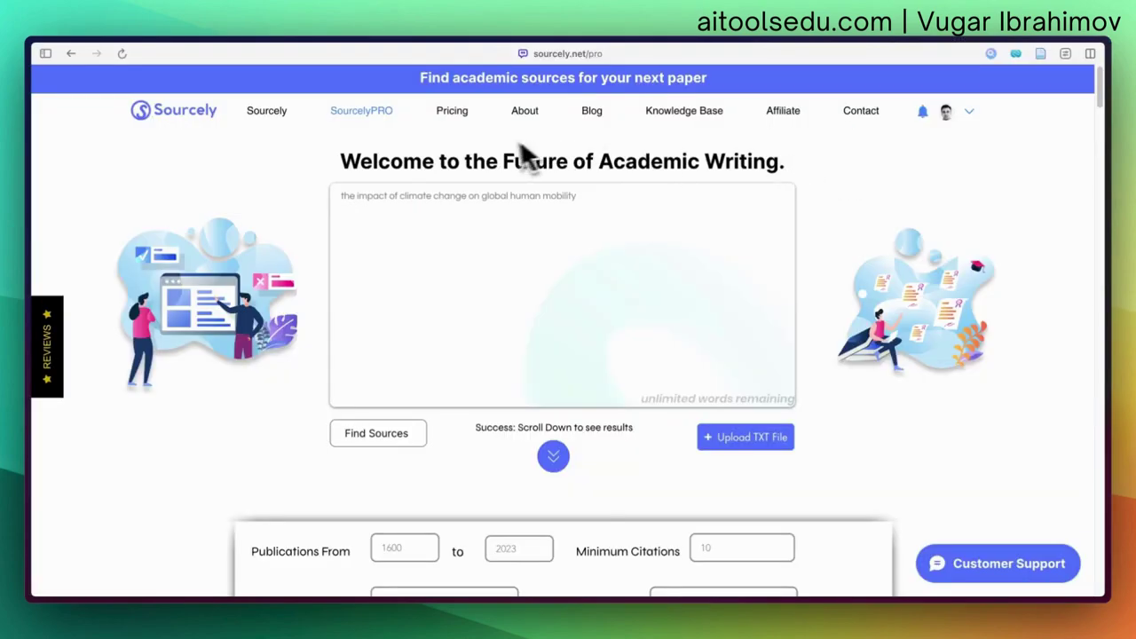
- Open Pricing and browse the FREE $0, Monthly $9 and Yearly $87 plans
click(454, 114)
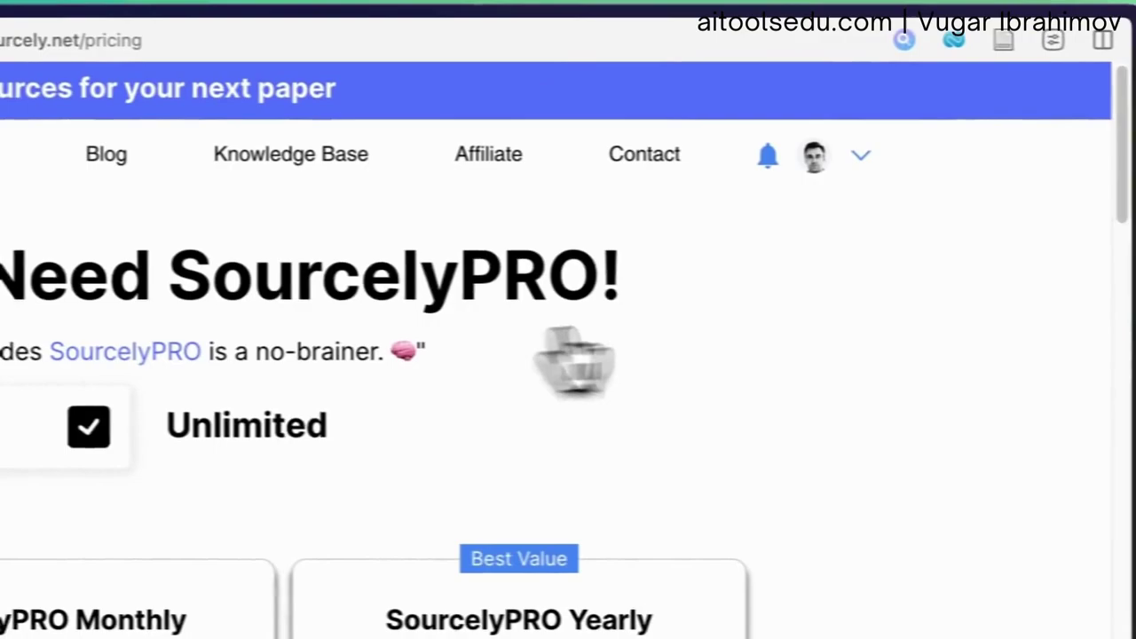
scroll(799, 355, down, 10)
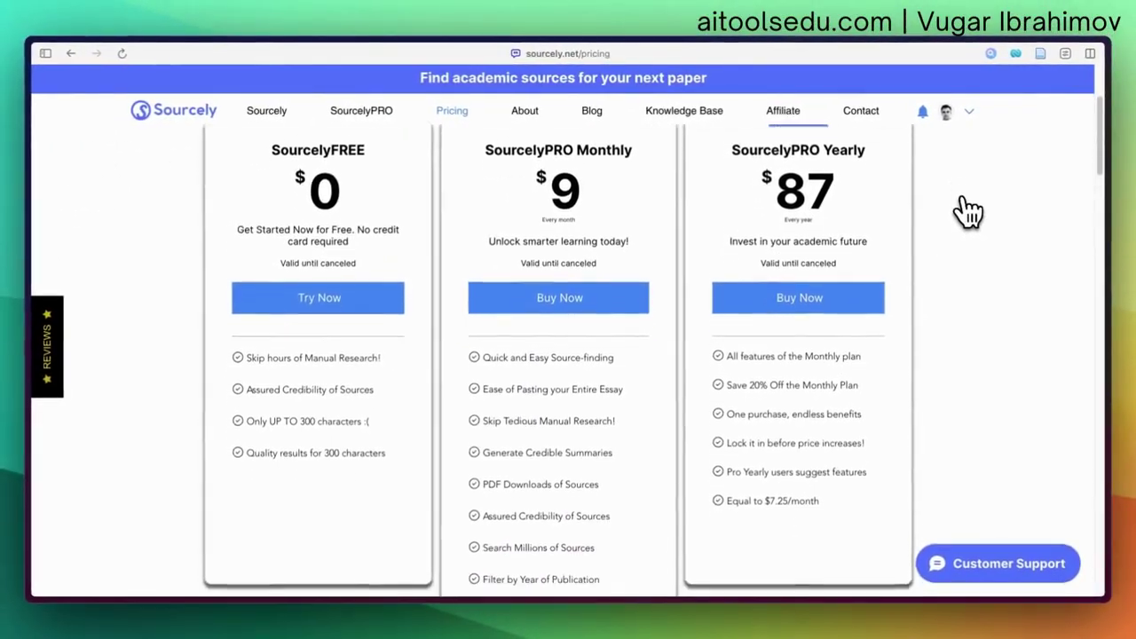
scroll(967, 211, down, 3)
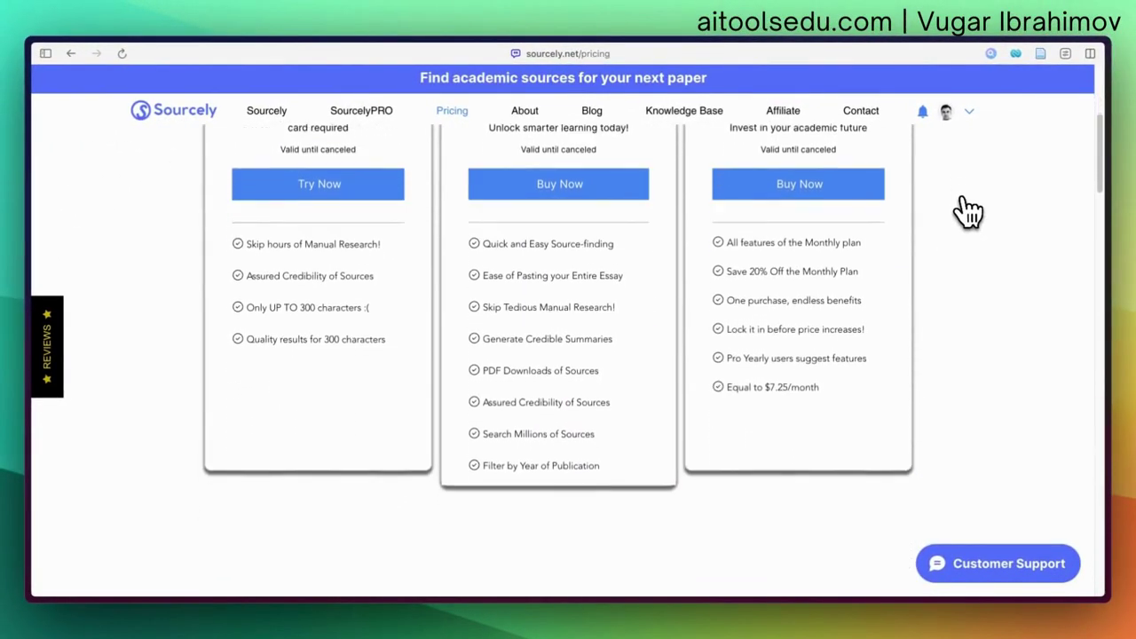
scroll(967, 211, up, 6)
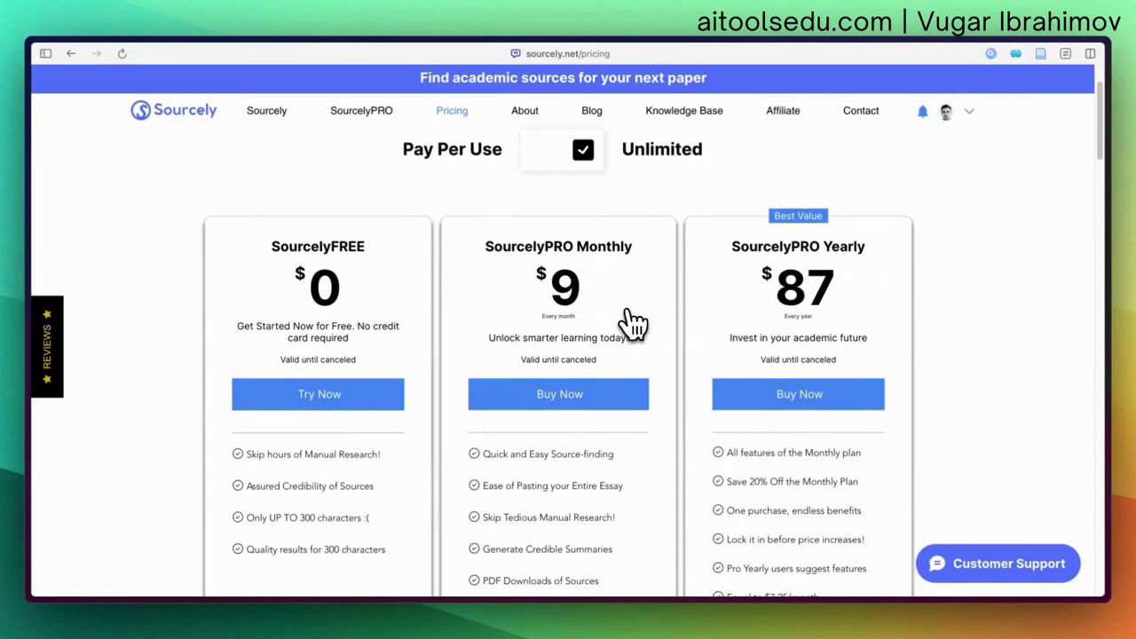
scroll(631, 324, down, 3)
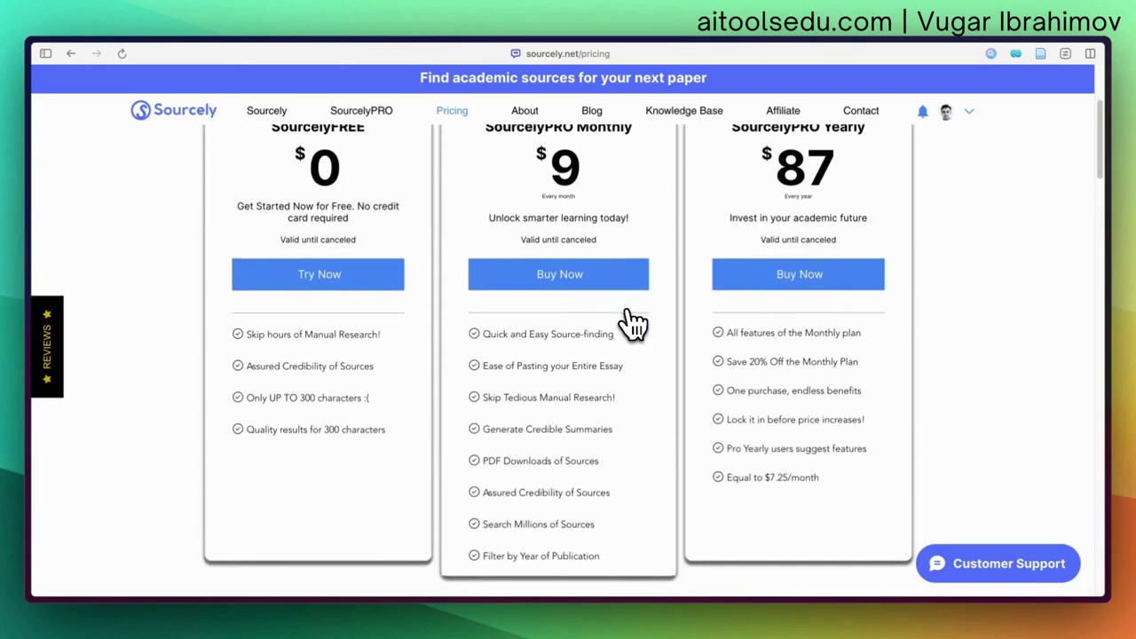
scroll(632, 323, down, 1)
scroll(632, 324, up, 2)
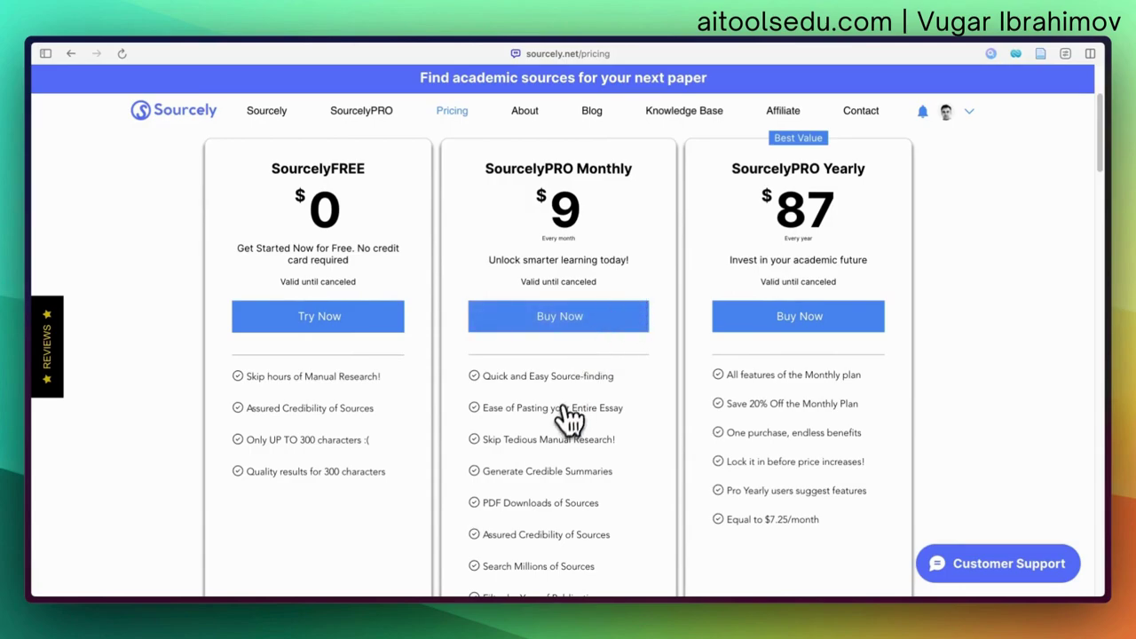
scroll(565, 426, down, 1)
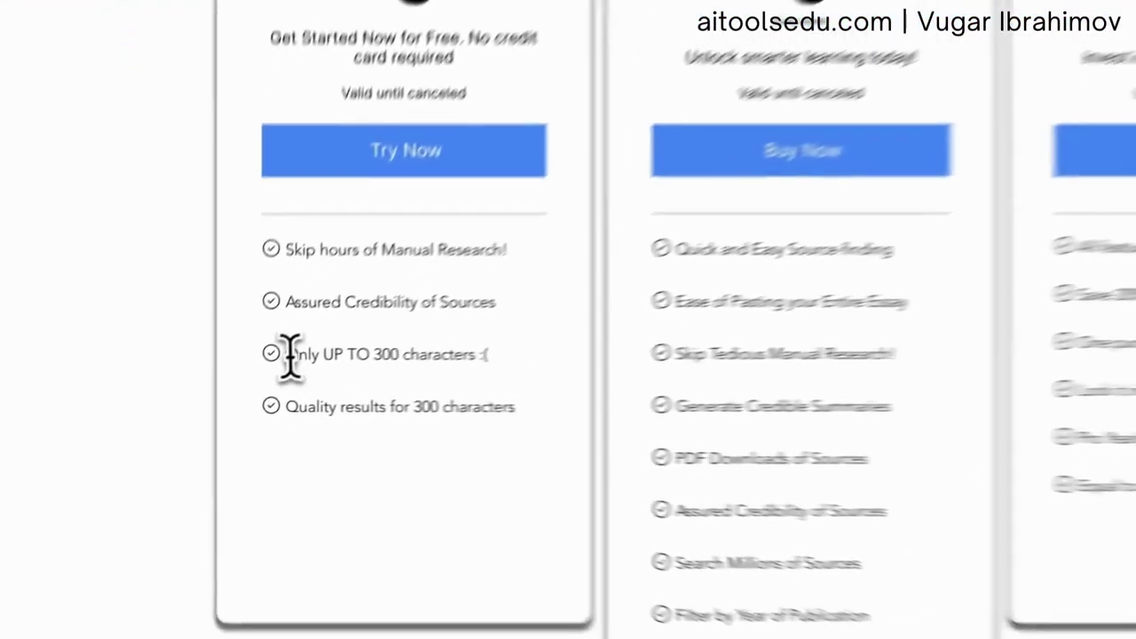
- Highlight the free plan's 300-character limit line, then scroll back up the plans
drag(244, 387, 371, 386)
click(373, 395)
drag(307, 337, 532, 337)
click(803, 325)
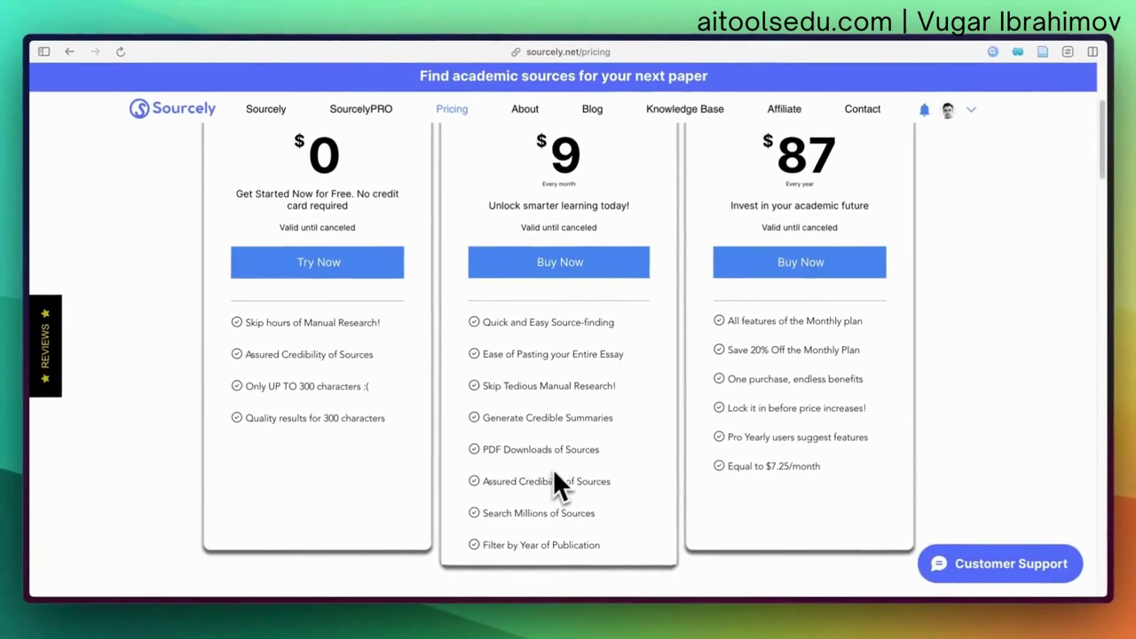
scroll(546, 479, up, 2)
scroll(547, 483, down, 1)
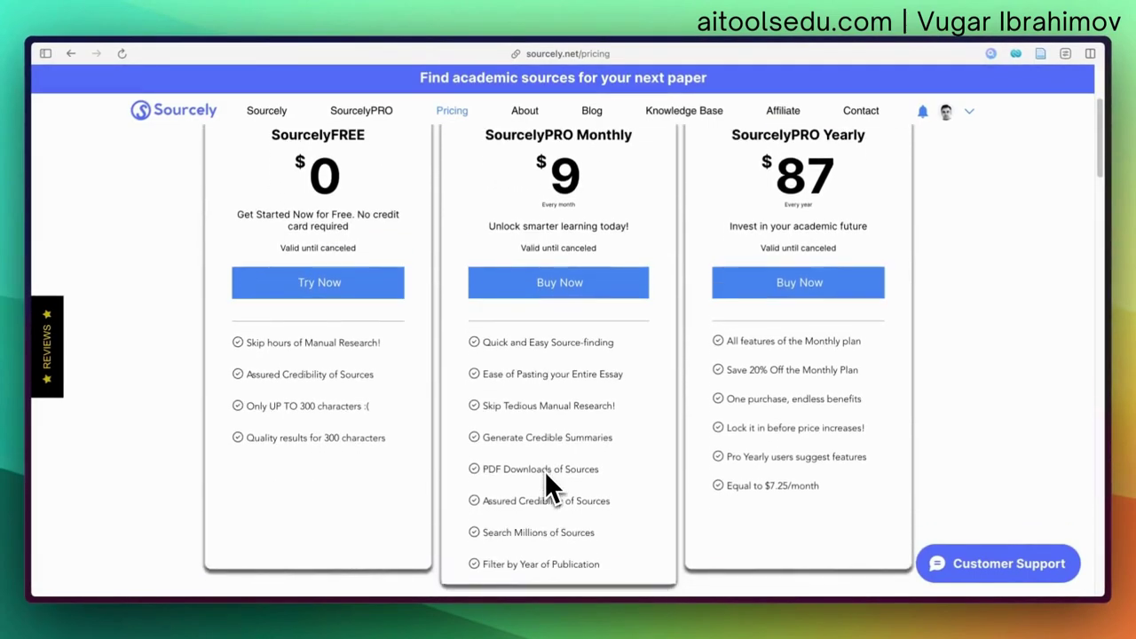
scroll(546, 480, up, 2)
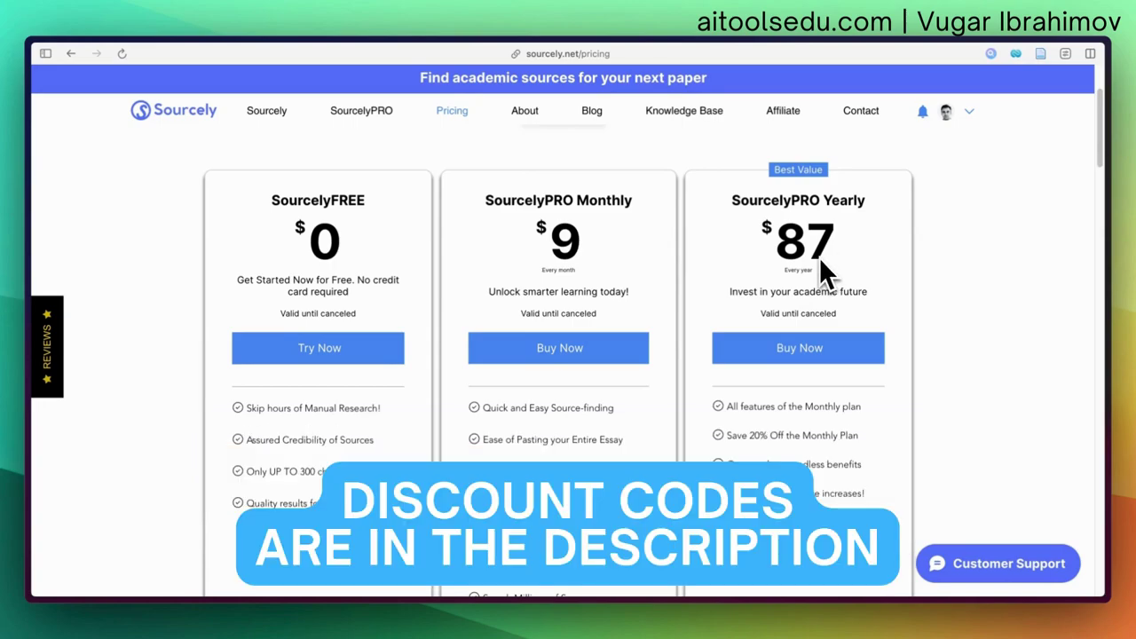
scroll(819, 258, up, 3)
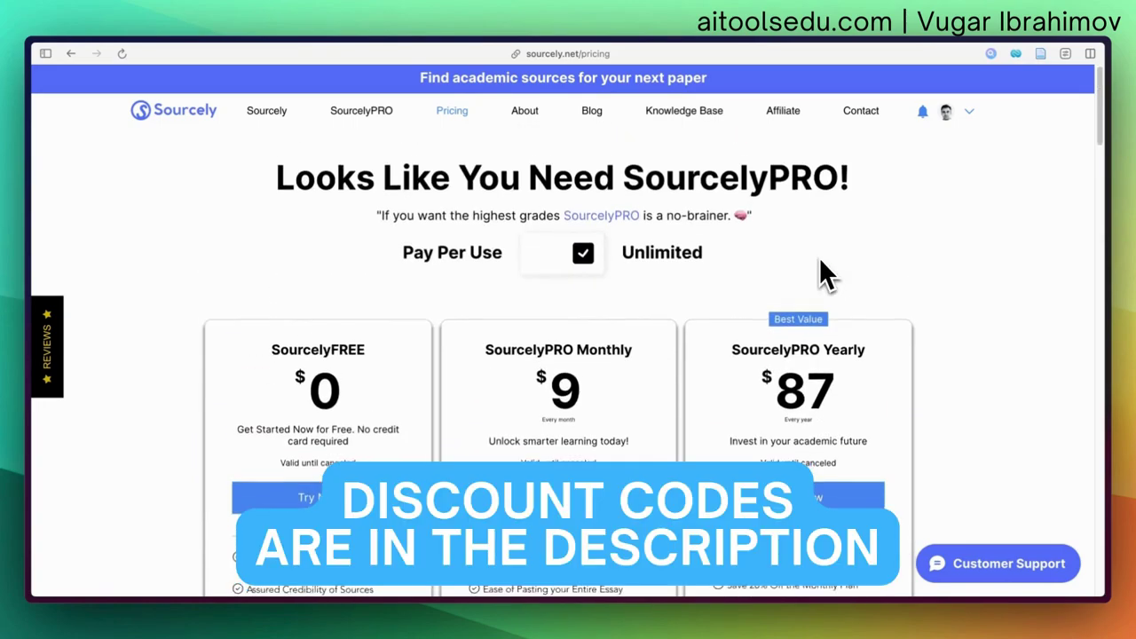